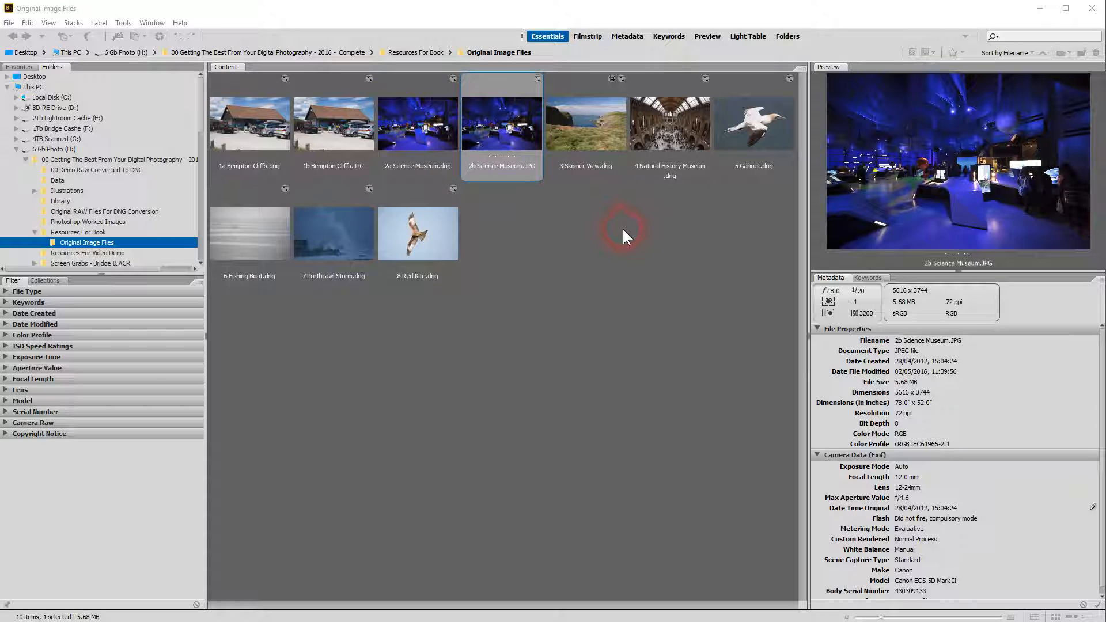
Step: Open 3 Skomer View.dng in Camera Raw, cancel without editing and return to Bridge
click(603, 122)
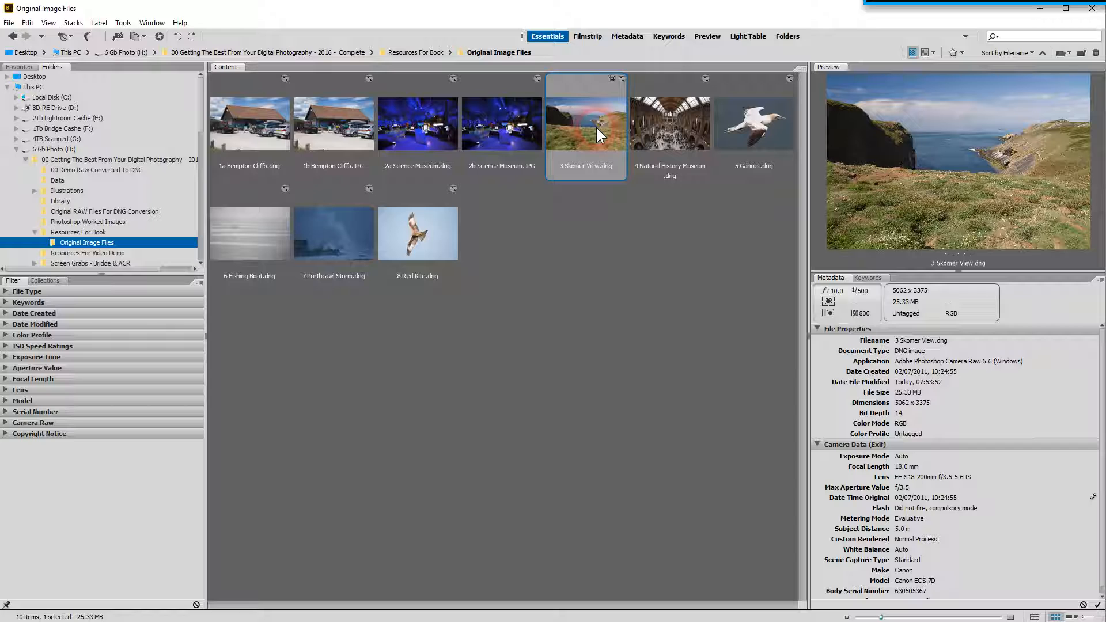
key(space)
click(596, 127)
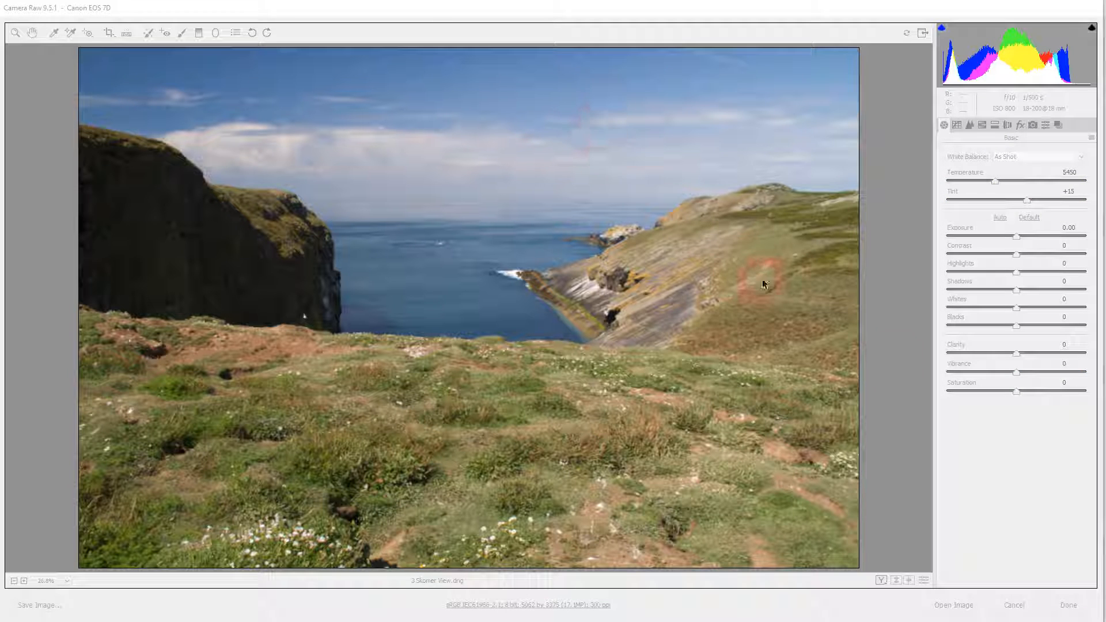
click(989, 496)
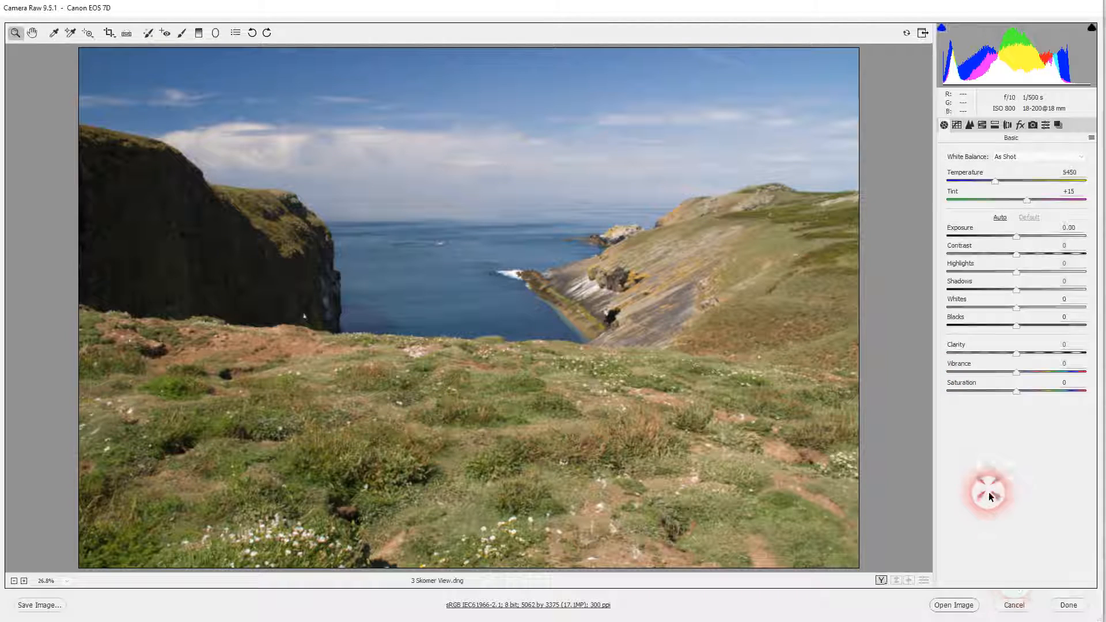
click(1015, 605)
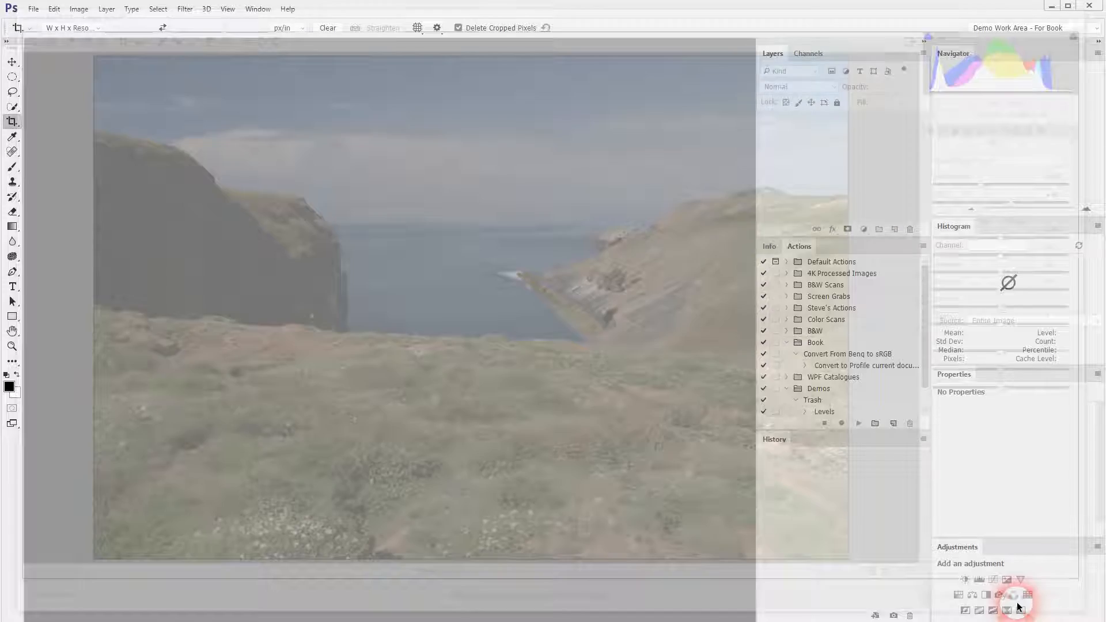
click(1094, 8)
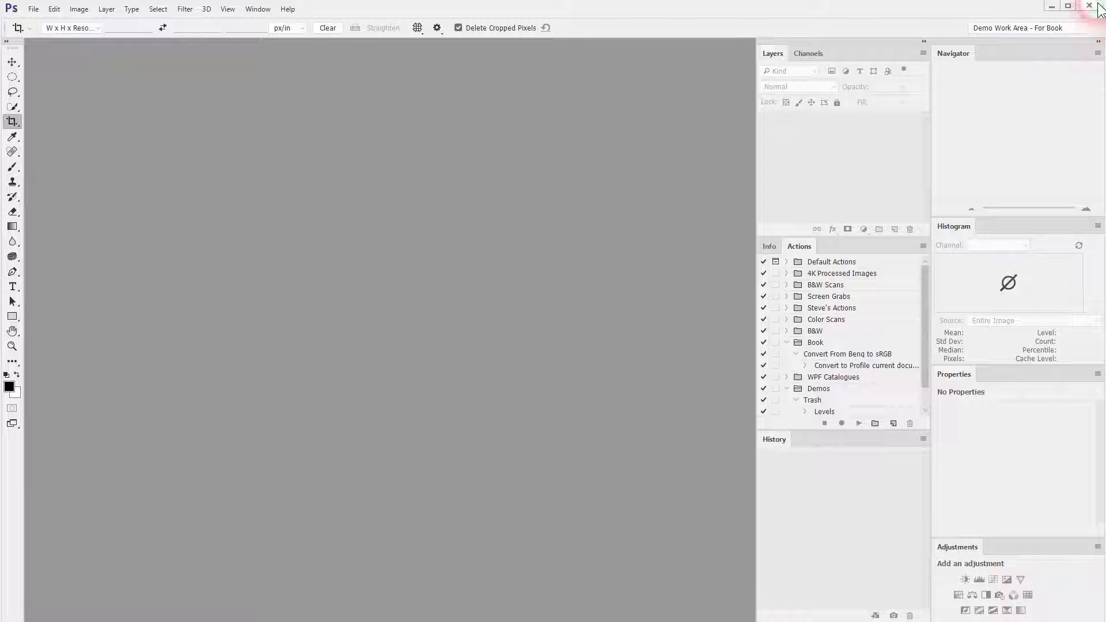
key(space)
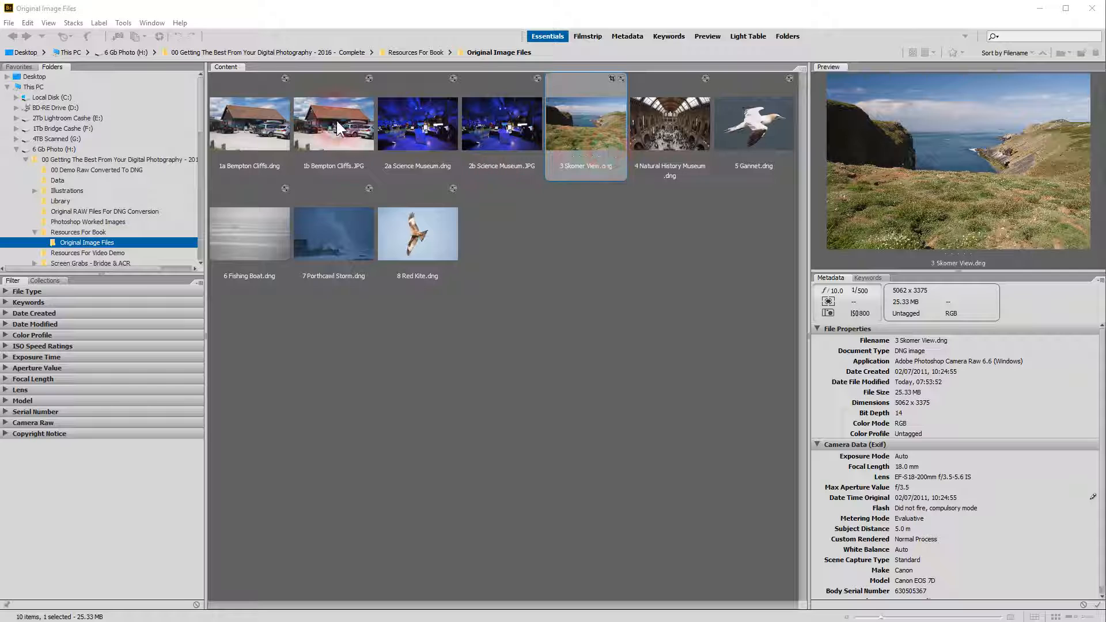
Step: Select the files from 3 Skomer View.dng through 7 Porthcawl Storm.dng and open them together in Camera Raw
click(609, 143)
click(9, 23)
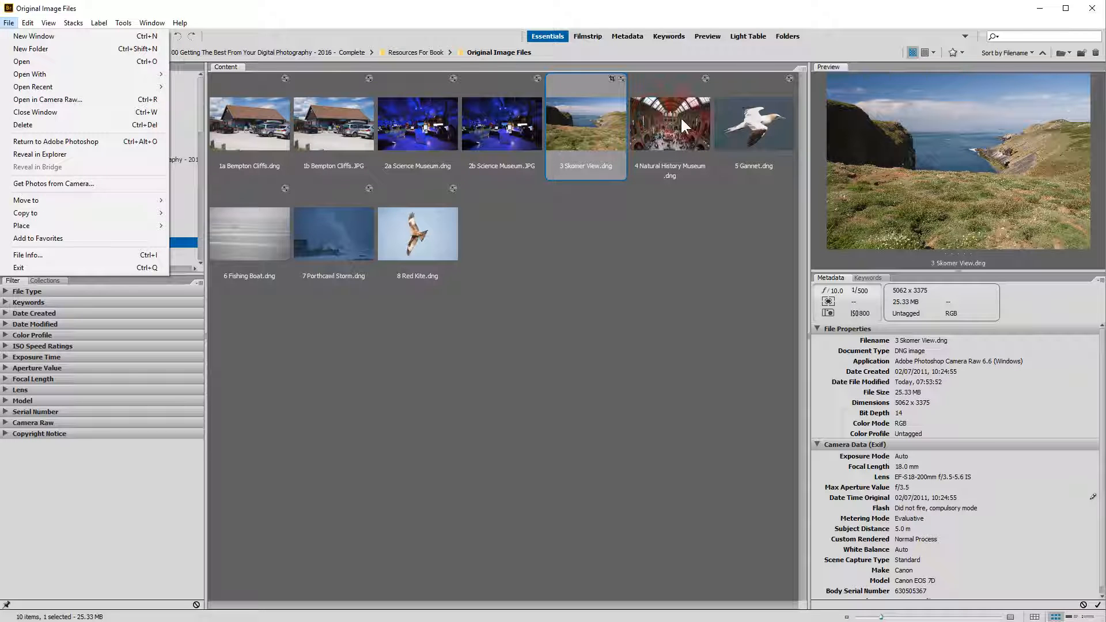
click(587, 132)
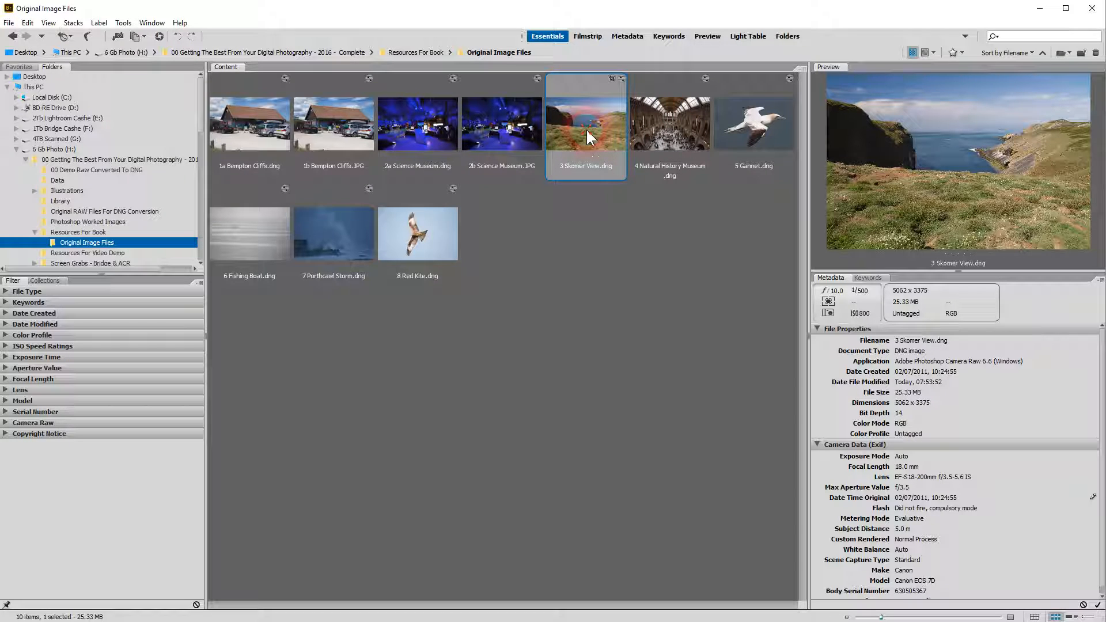
drag(586, 128, 340, 240)
shift+click(340, 240)
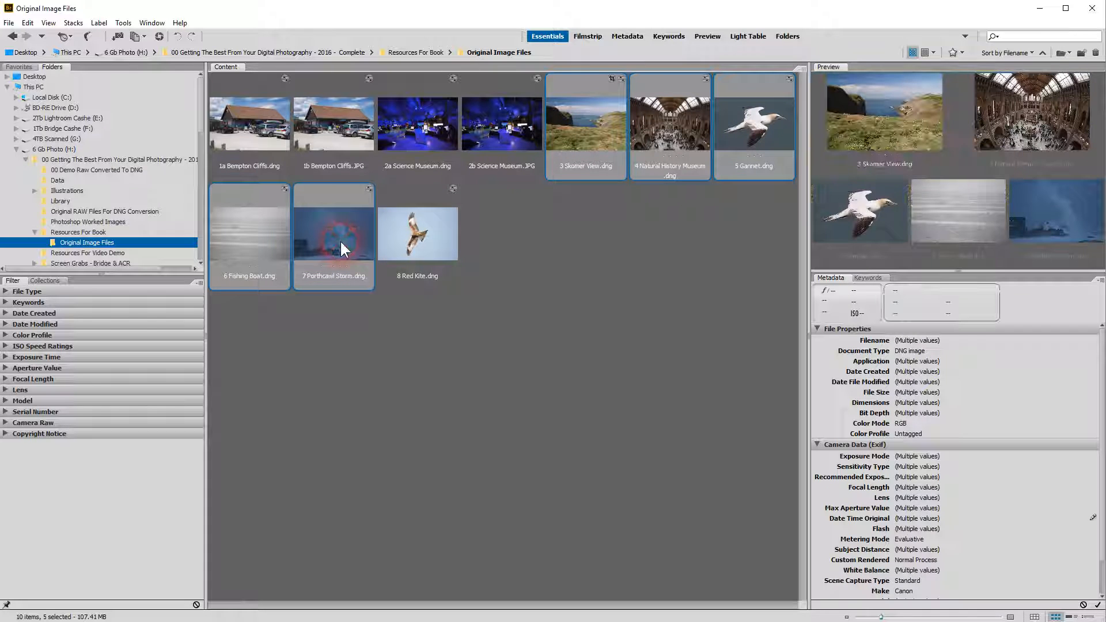
drag(340, 240, 375, 245)
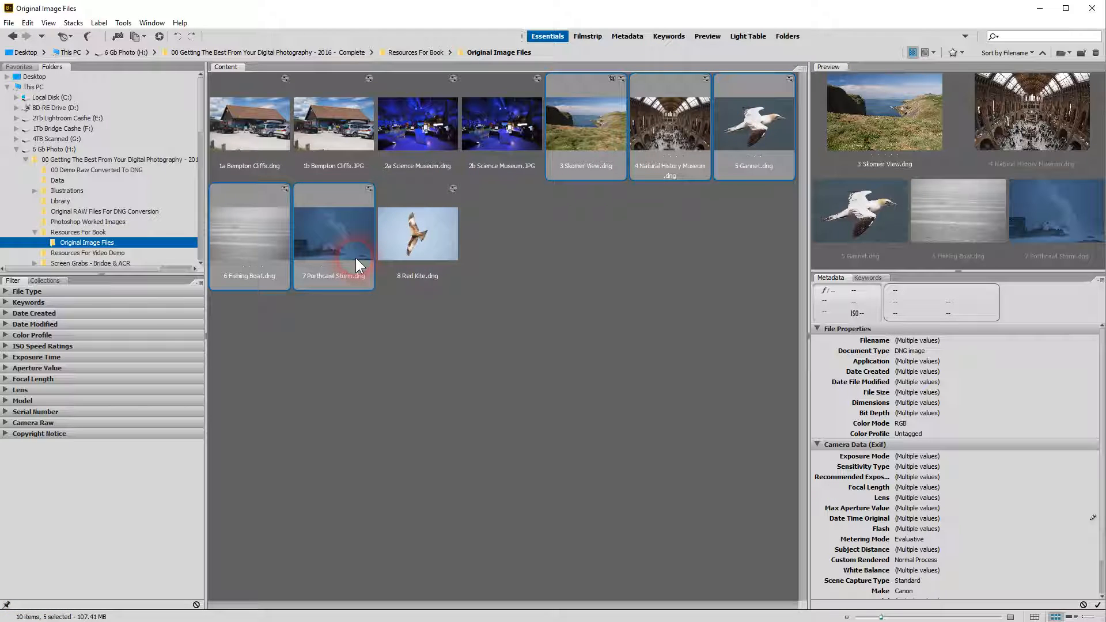
key(ctrl+r)
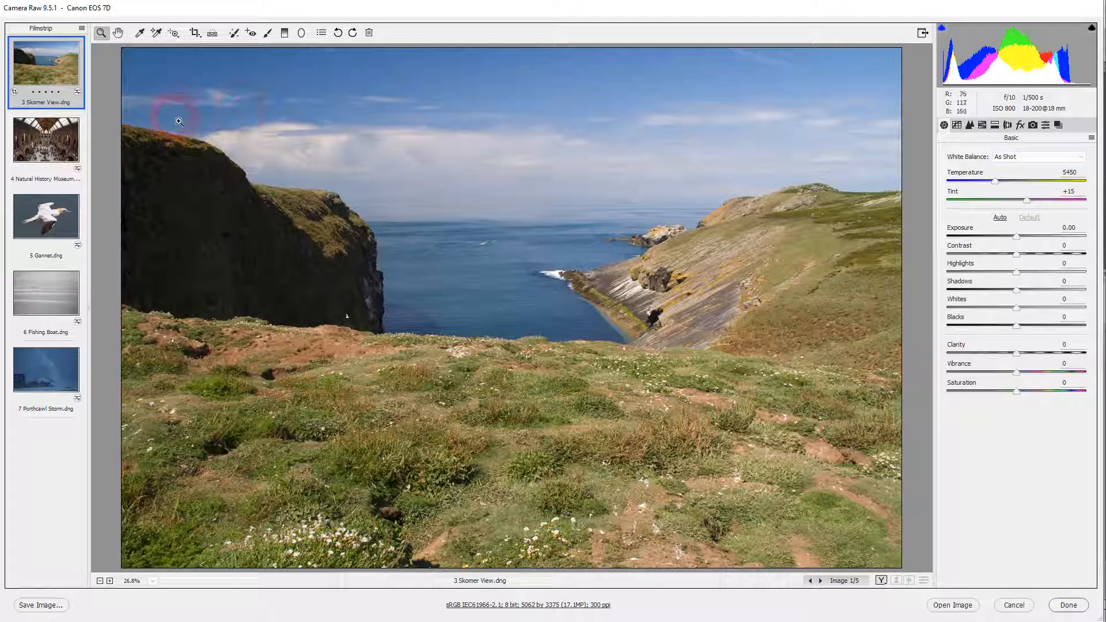
Step: Display the museum, gannet, fishing boat and storm images in turn, and return to 3 Skomer View.dng
click(46, 141)
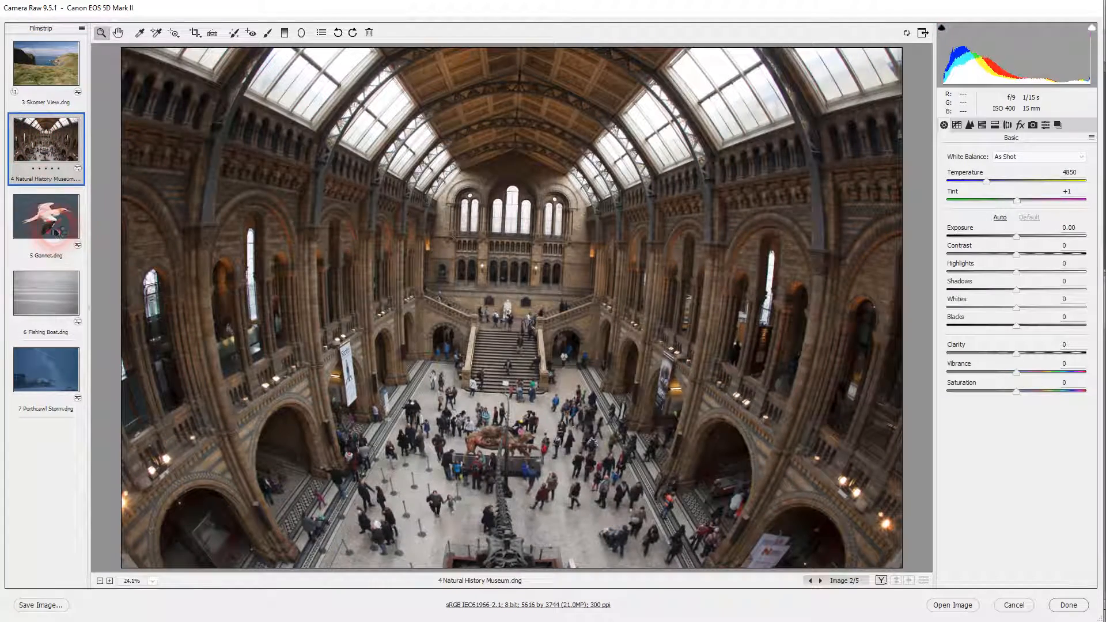
click(56, 233)
click(54, 300)
click(51, 371)
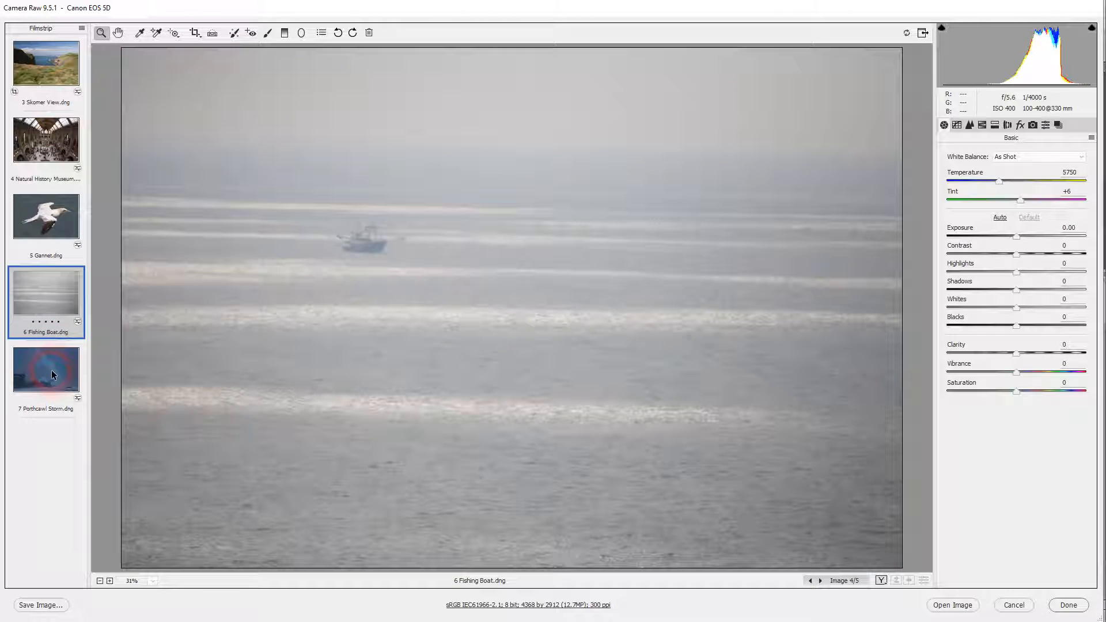
click(46, 60)
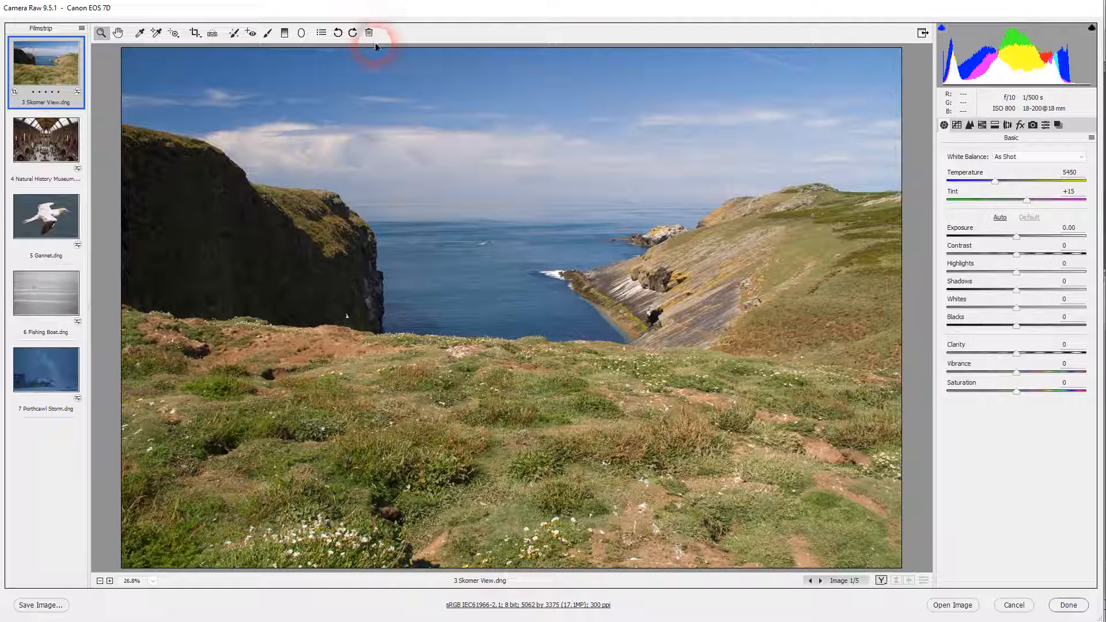
Step: Review the Camera Raw preferences and close them without changing any setting
click(324, 33)
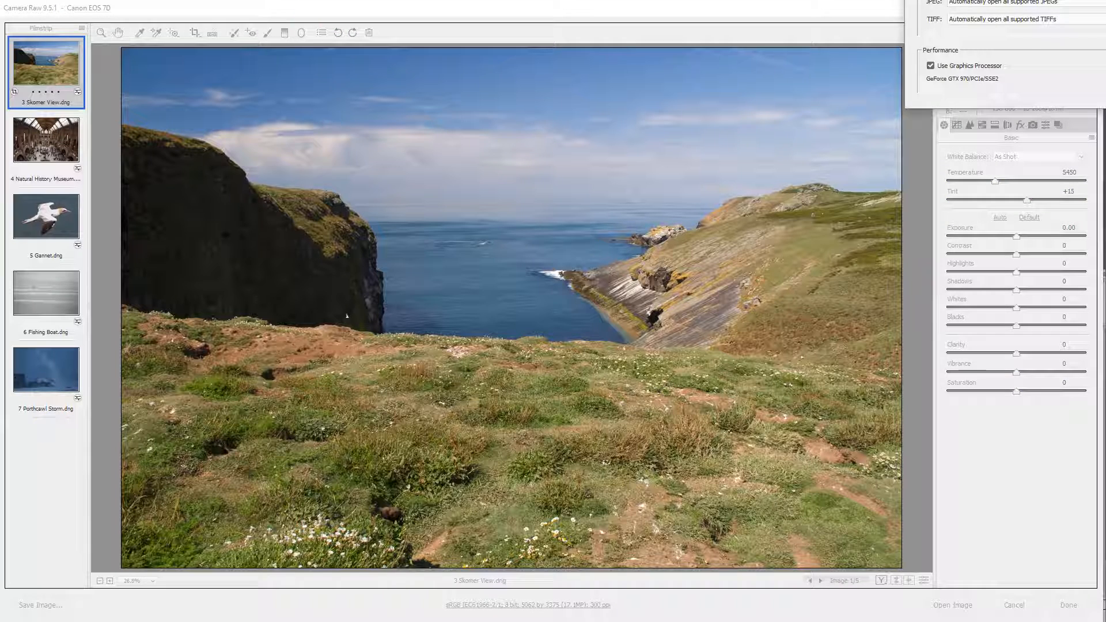
drag(1105, 0, 727, 70)
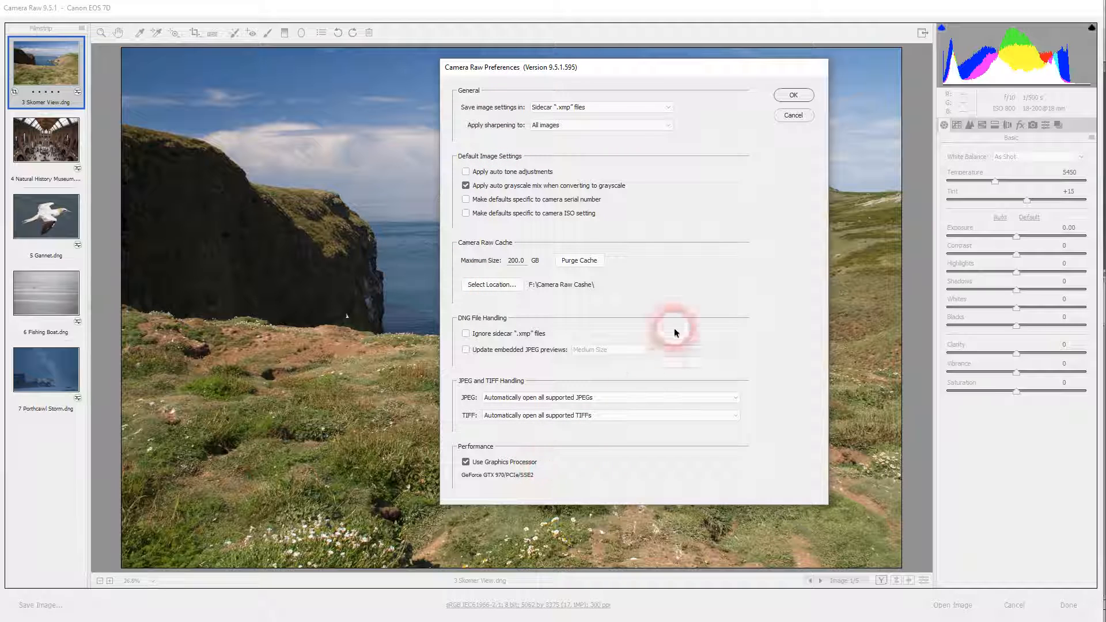
click(793, 94)
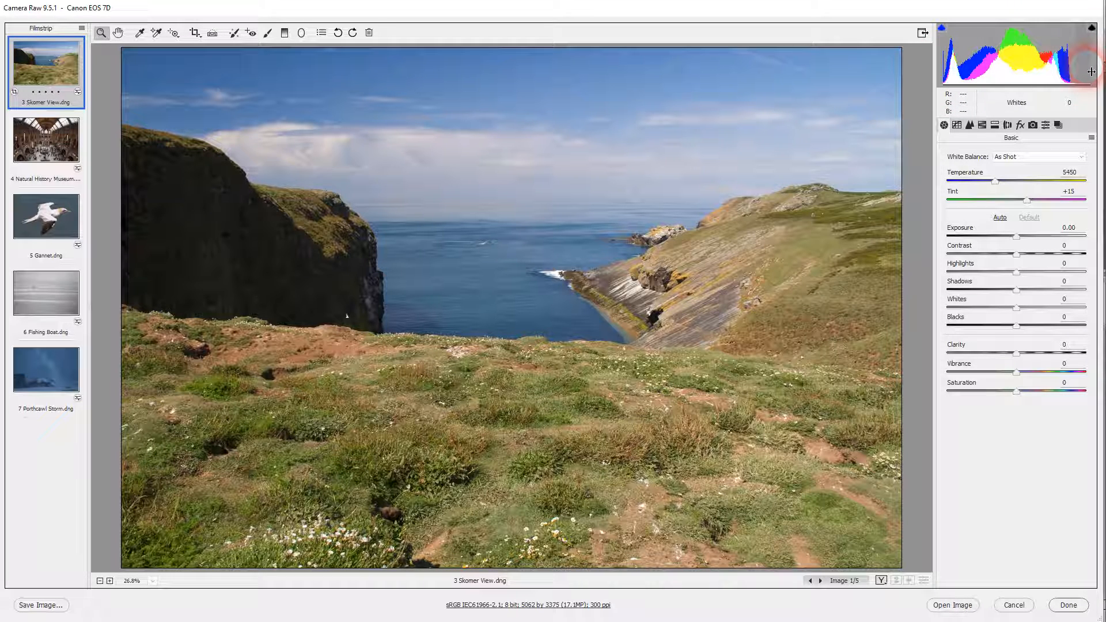
Step: Show 4 Natural History Museum.dng and set the color space in its workflow options to ProPhoto RGB
click(51, 152)
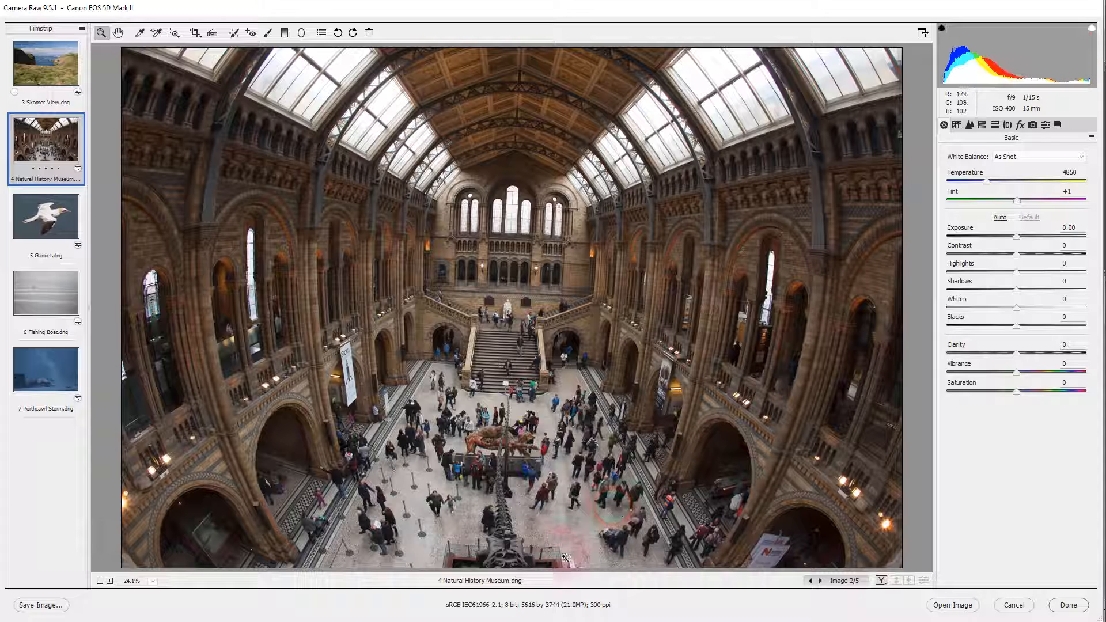
click(558, 606)
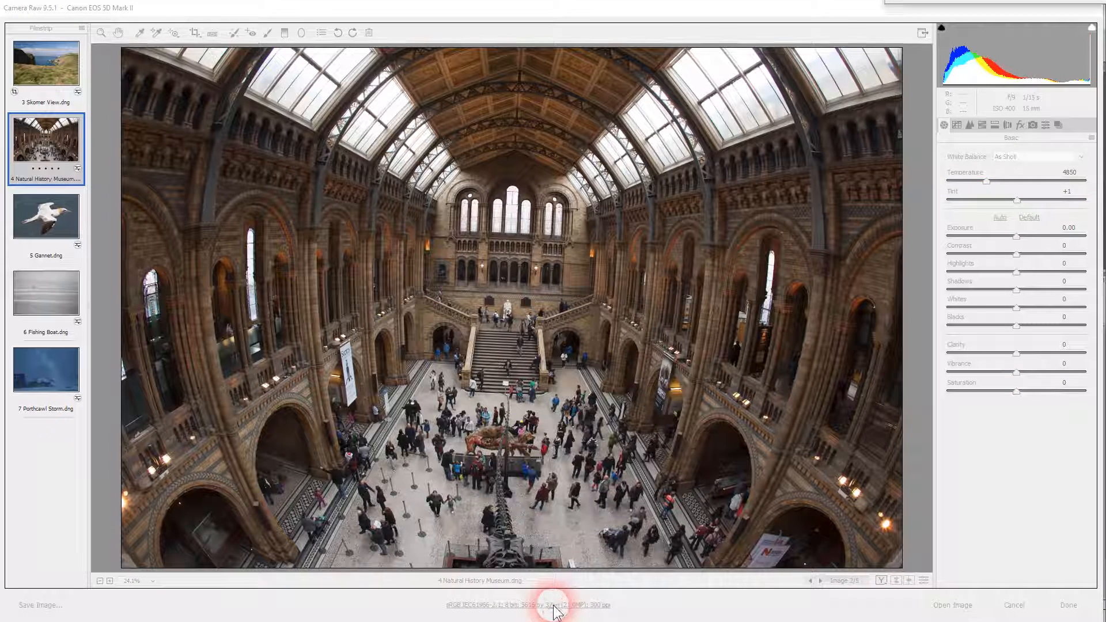
drag(956, 5, 583, 120)
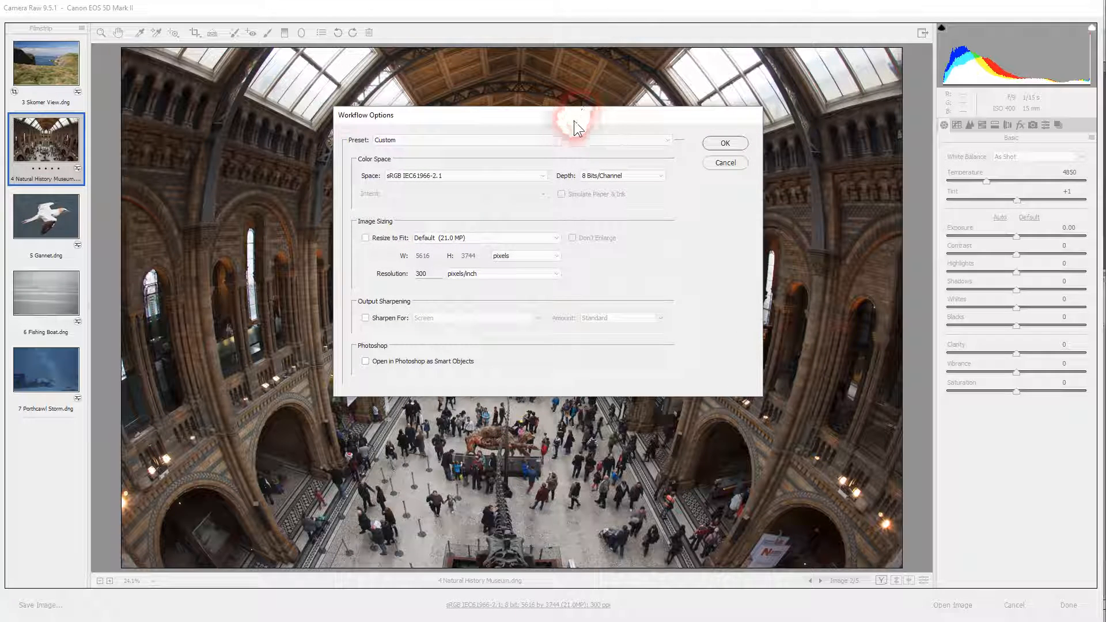
click(291, 160)
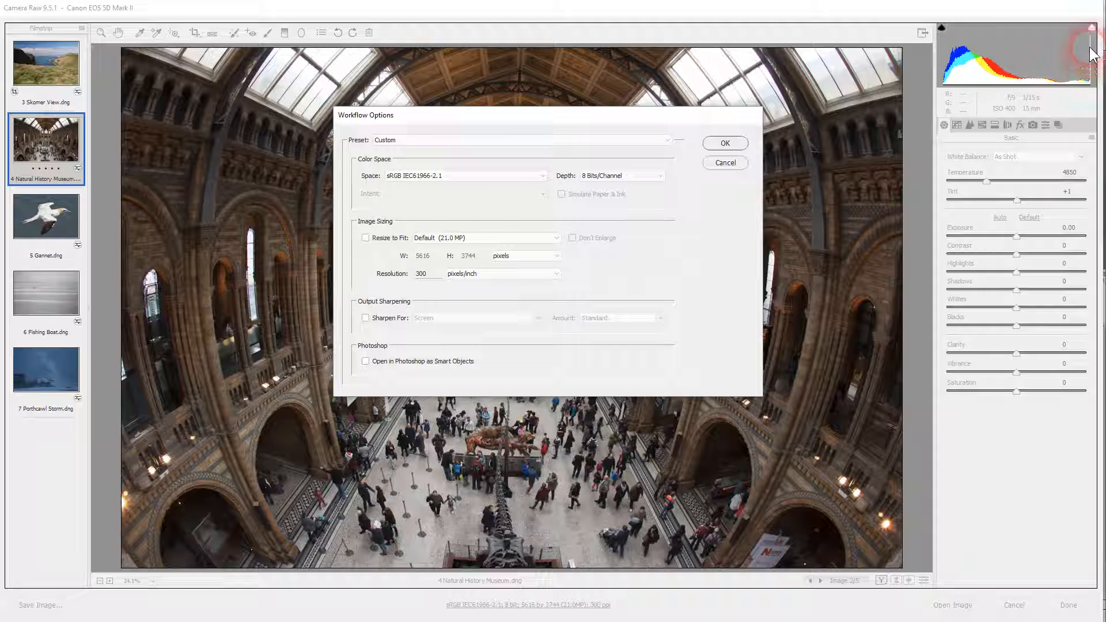
click(543, 177)
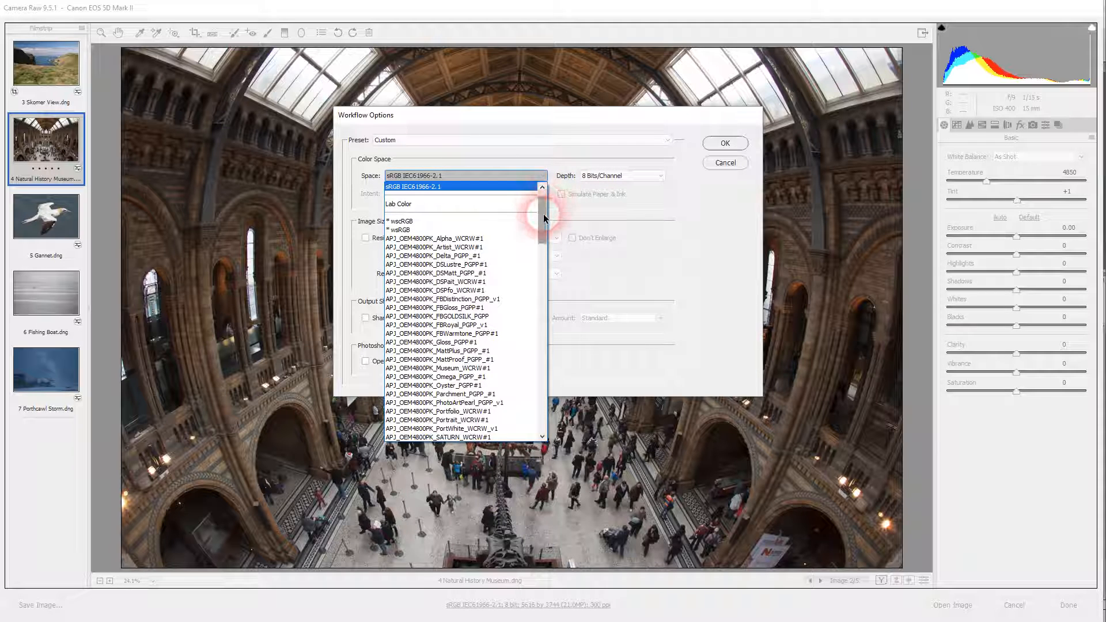
drag(546, 215, 544, 195)
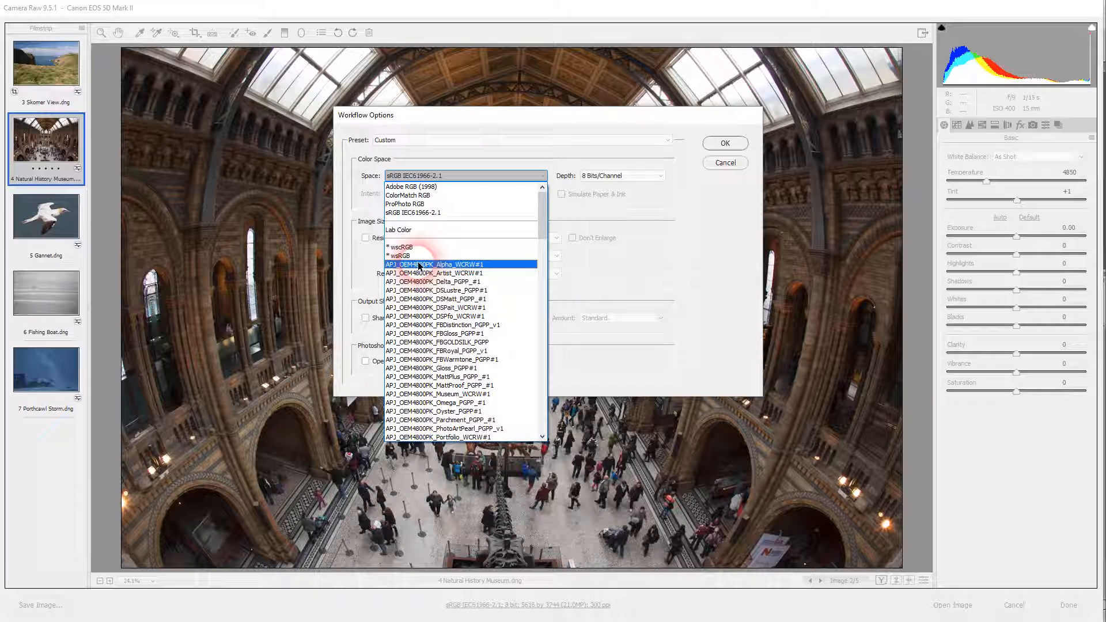
click(417, 206)
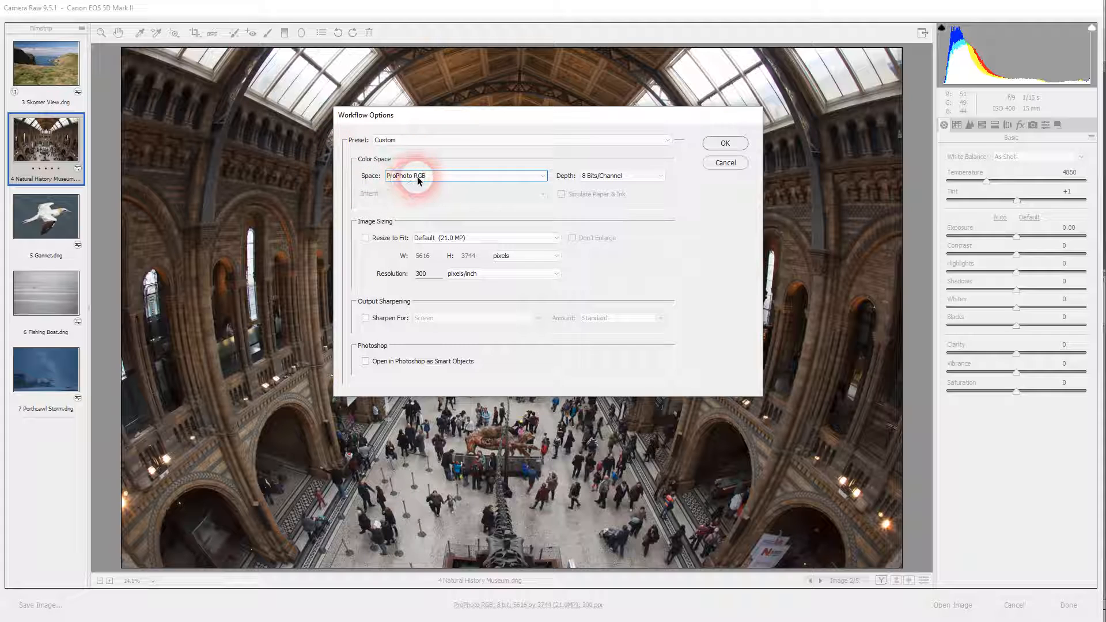
Step: Set the workflow depth to 16 Bits/Channel and apply the workflow options
click(642, 176)
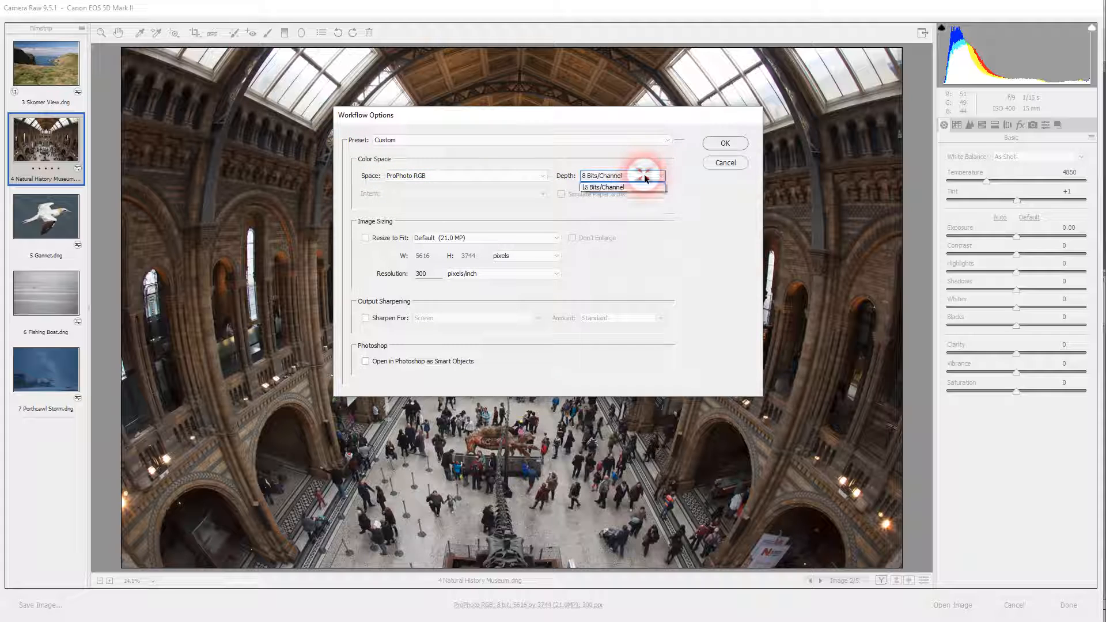
click(626, 197)
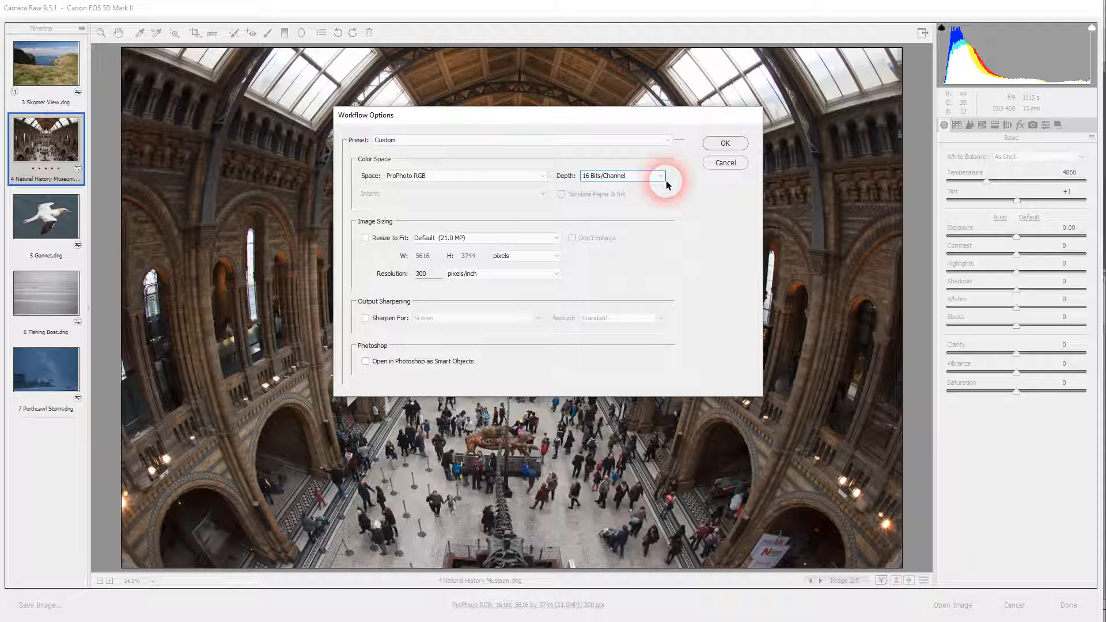
click(735, 146)
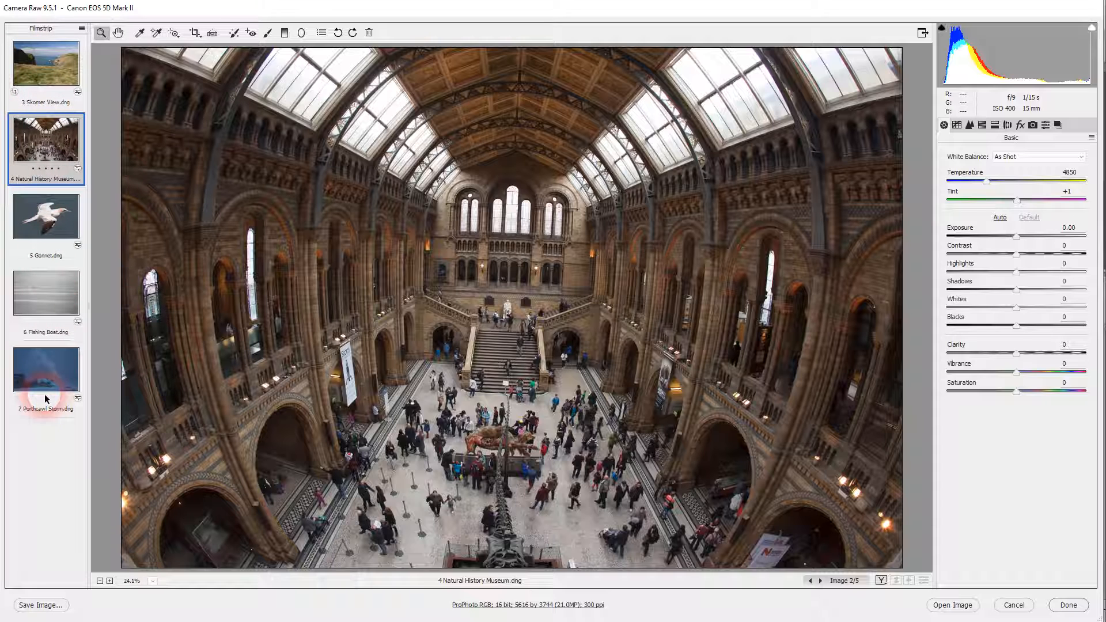
Step: Display the gannet, fishing boat and storm images, and try a slight Exposure change on 7 Porthcawl Storm.dng before resetting it
click(43, 223)
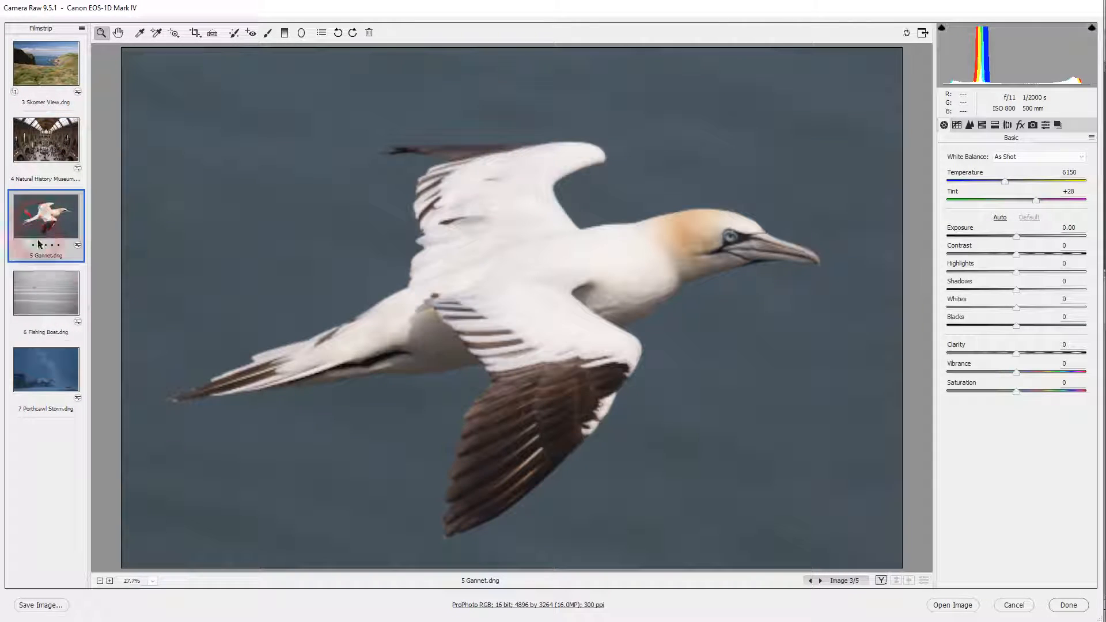
click(46, 297)
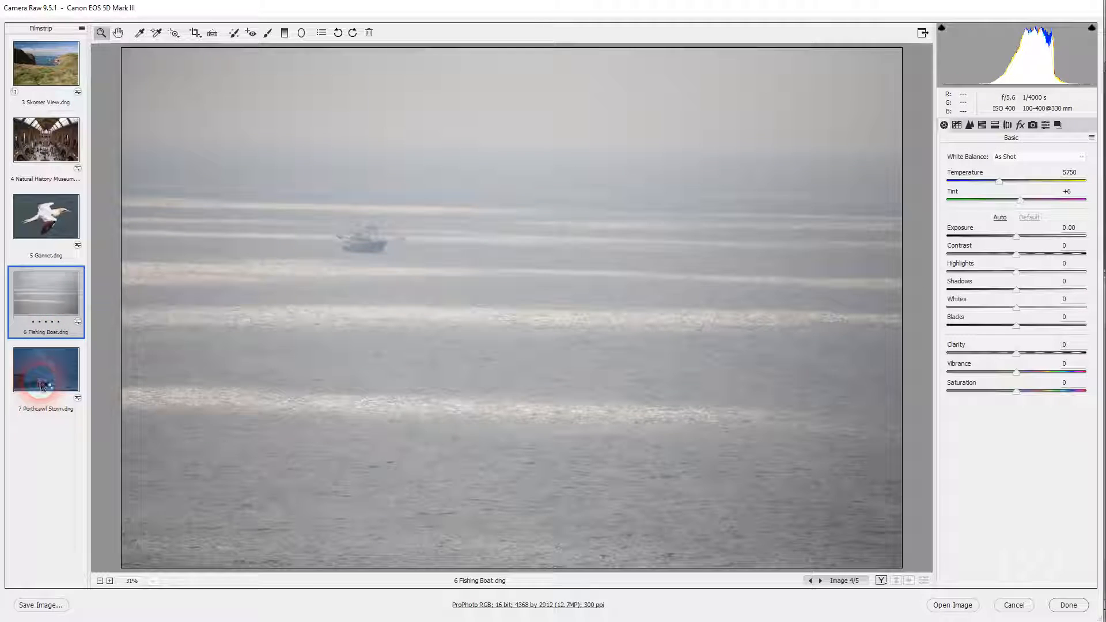
click(42, 385)
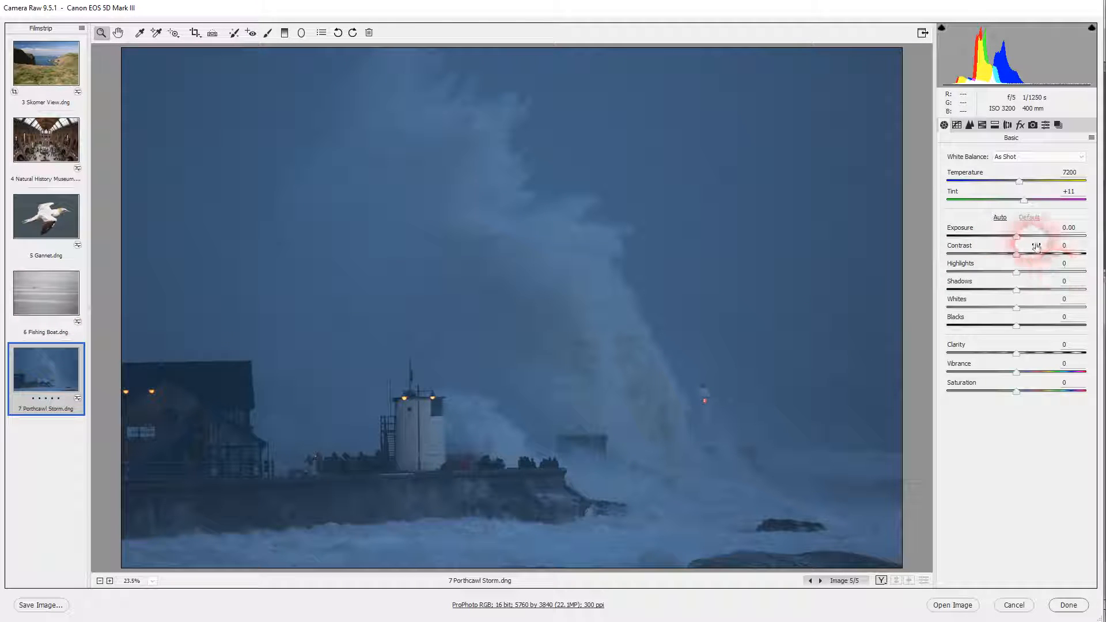
mouse_move(1018, 237)
mouse_down()
mouse_move(1072, 237)
mouse_move(985, 238)
mouse_move(1019, 238)
mouse_up()
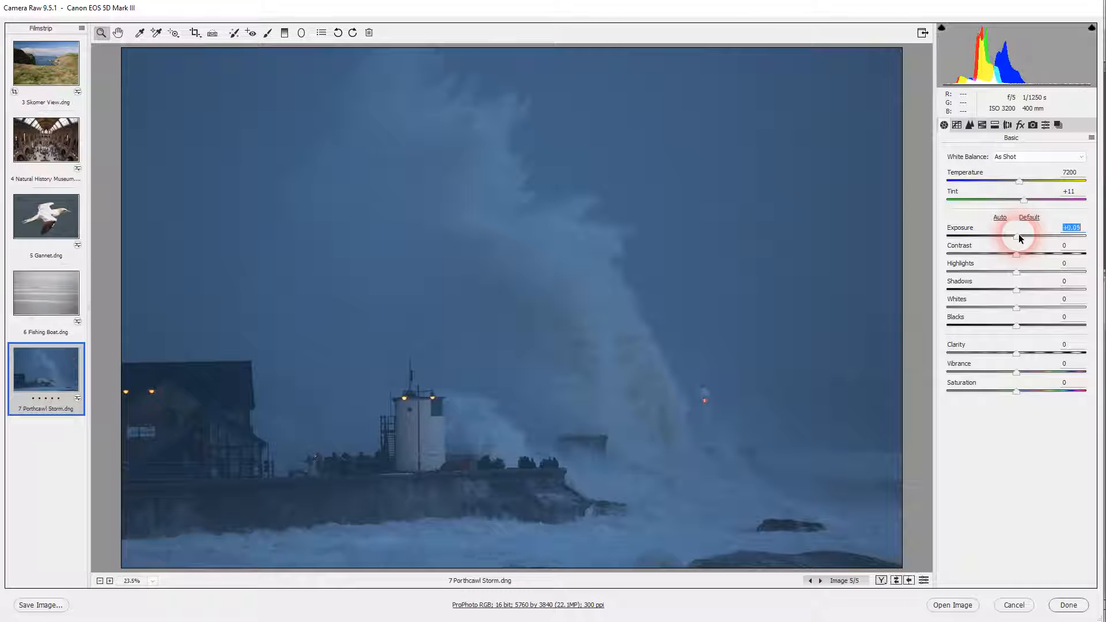
double_click(1017, 236)
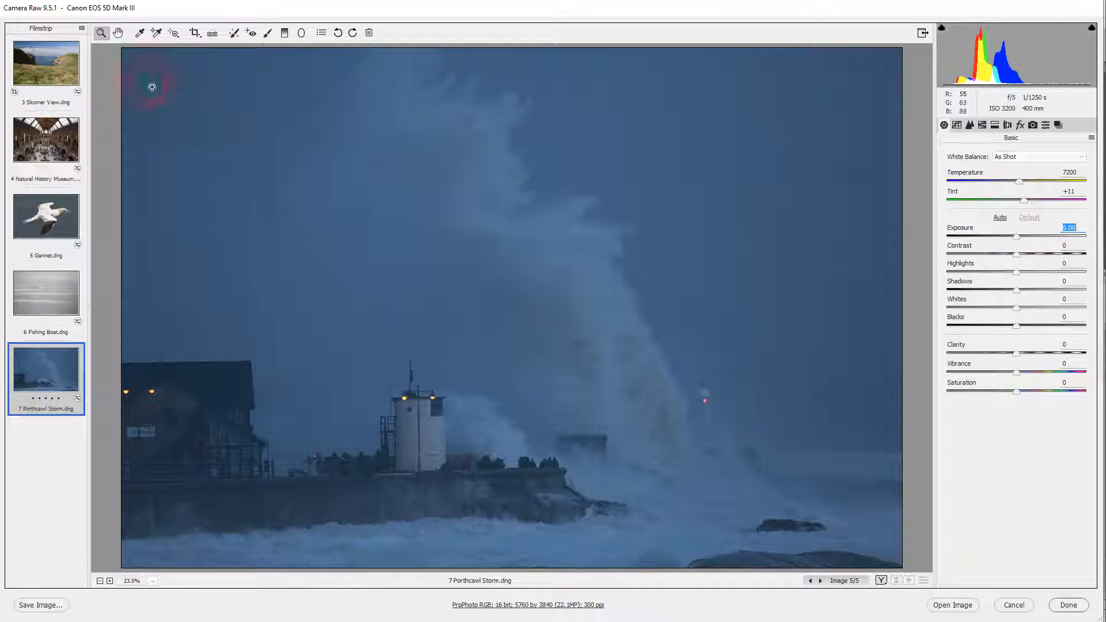
Step: Check the filmstrip's selection, sync and merge options, and zoom into the storm image to 50%
click(82, 30)
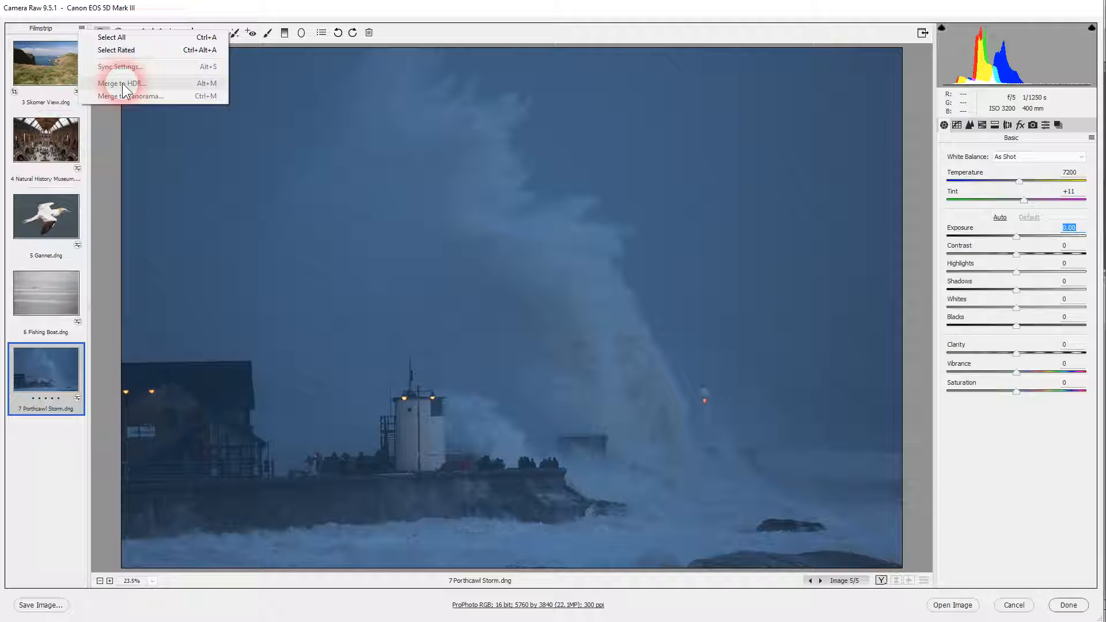
click(105, 120)
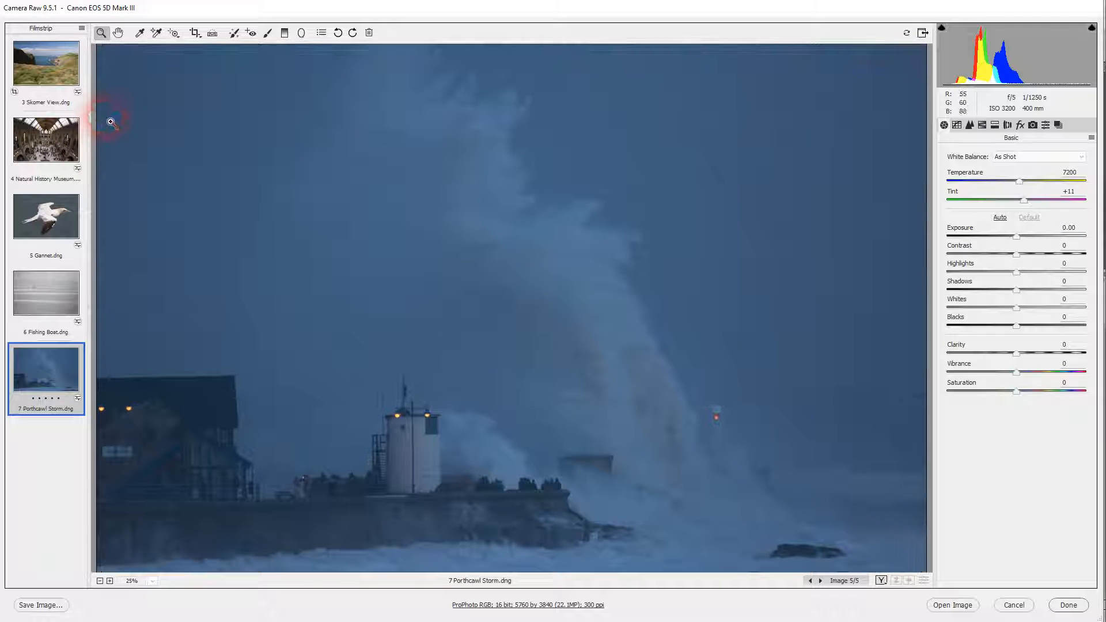
click(401, 223)
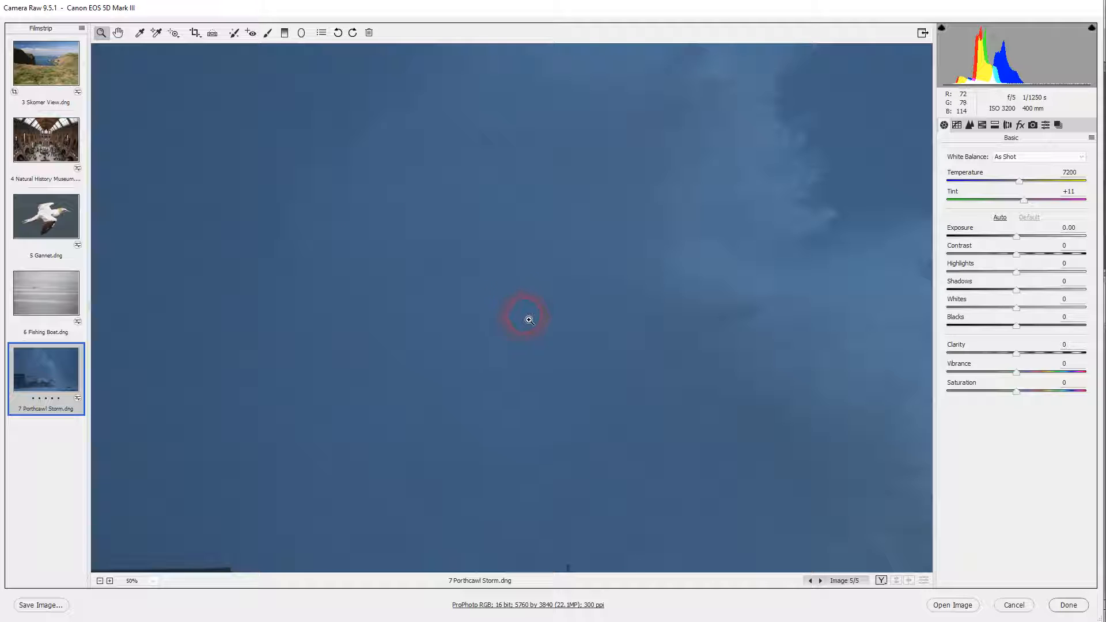
Step: Zoom the storm image in to 200% and out to 33.3%, and switch it between 100% and the fitted view
drag(380, 299, 412, 317)
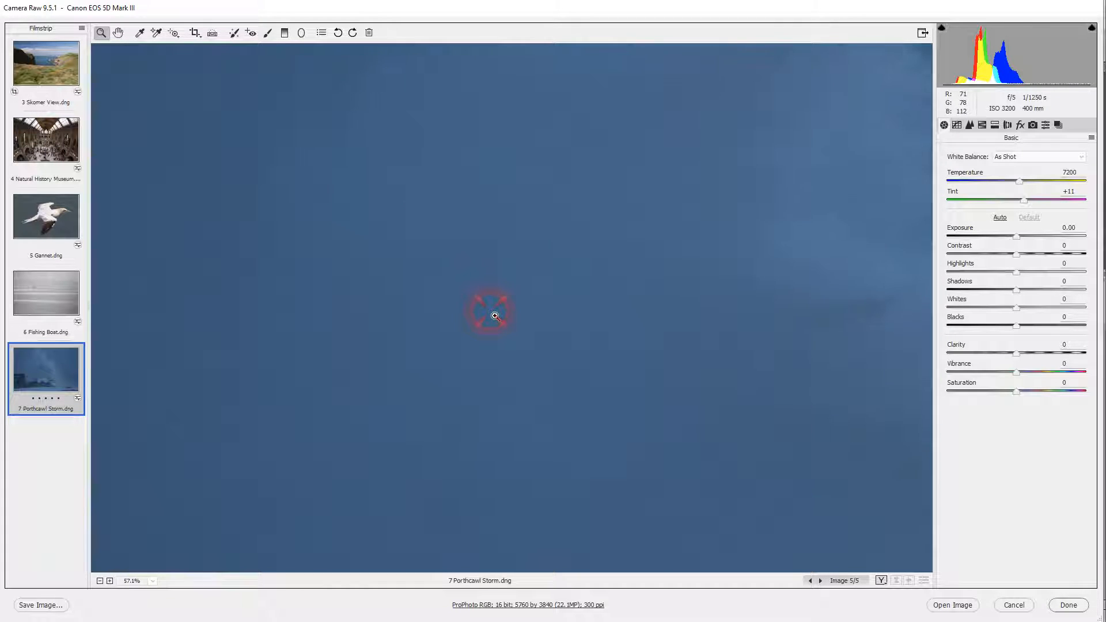
click(496, 317)
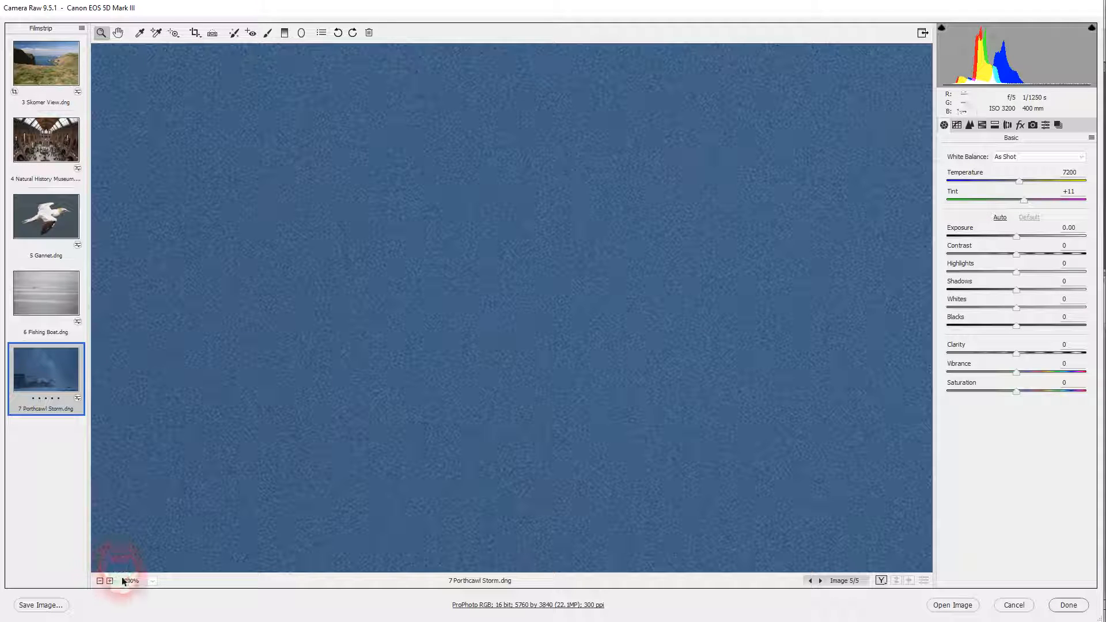
click(100, 580)
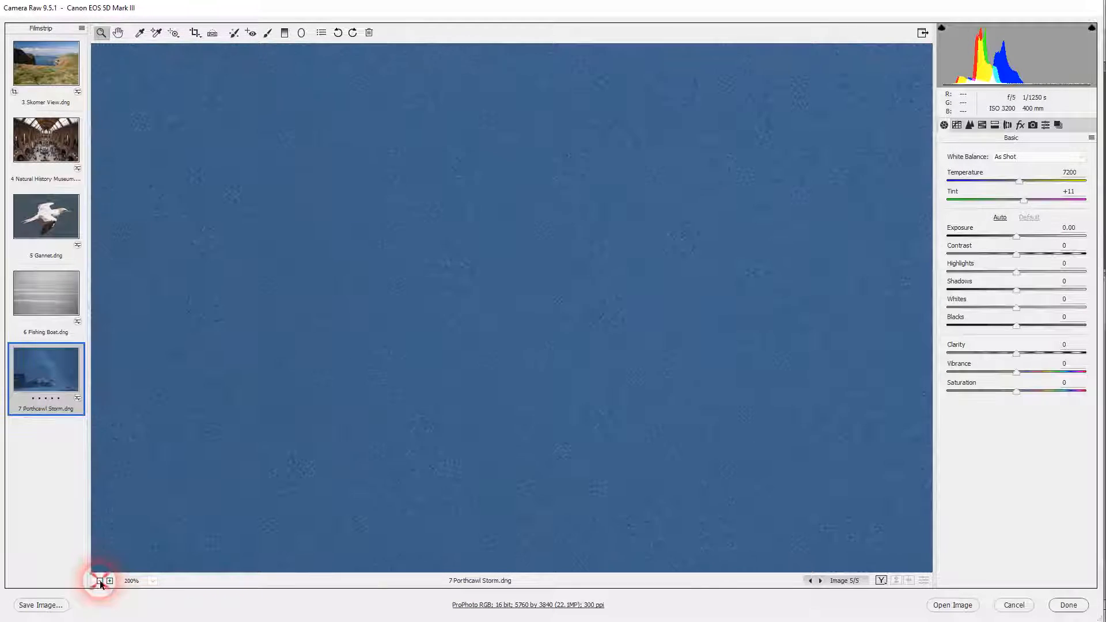
click(99, 581)
click(100, 581)
click(100, 580)
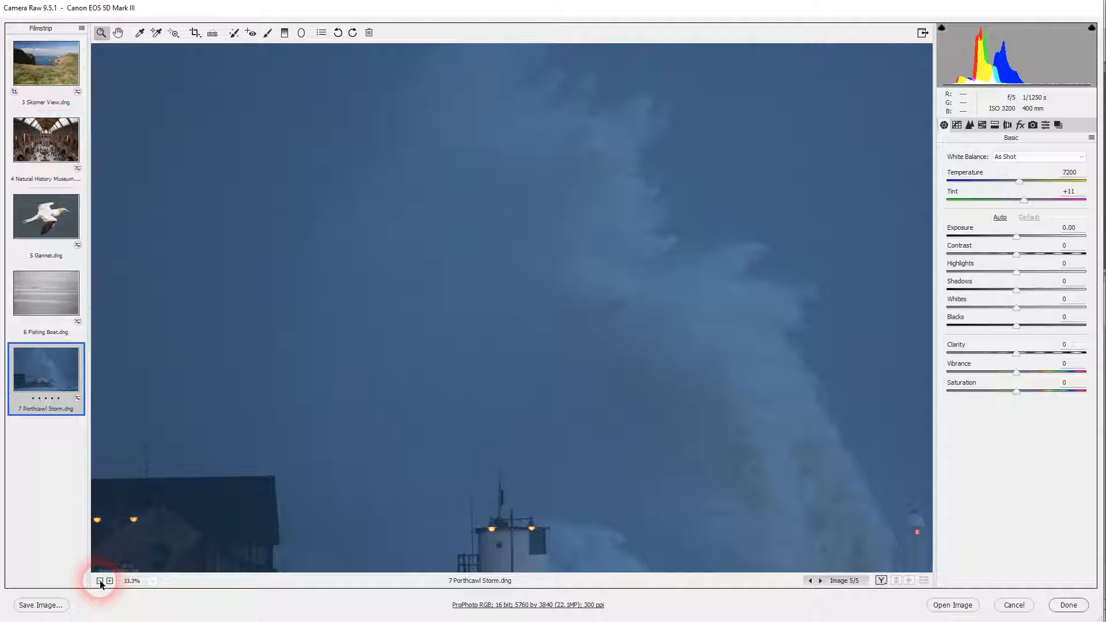
key(ctrl+0)
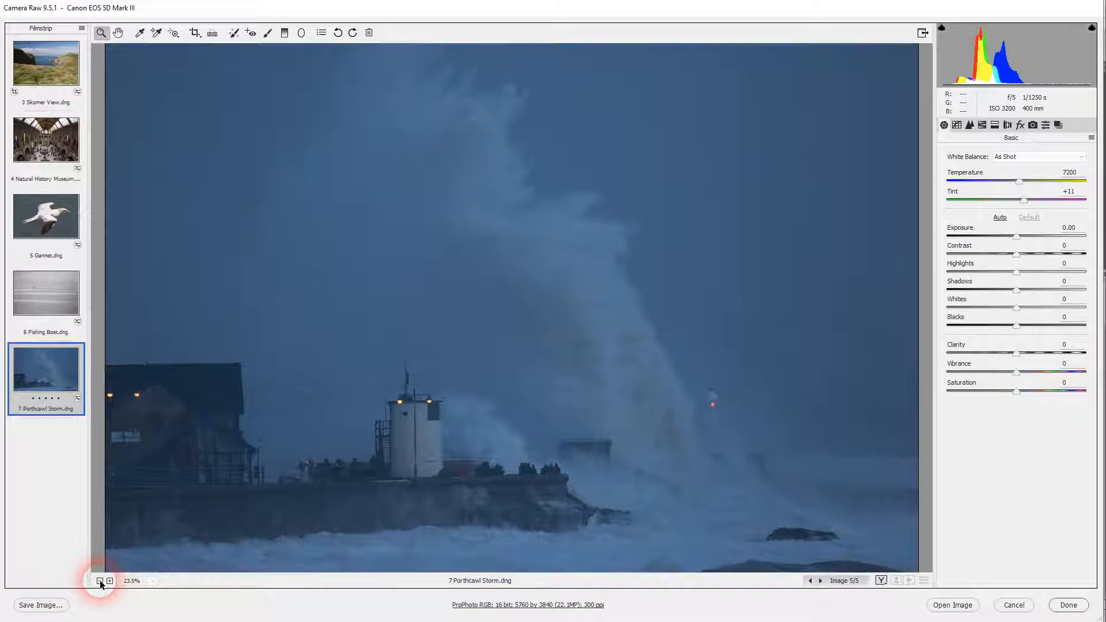
key(ctrl+alt+0)
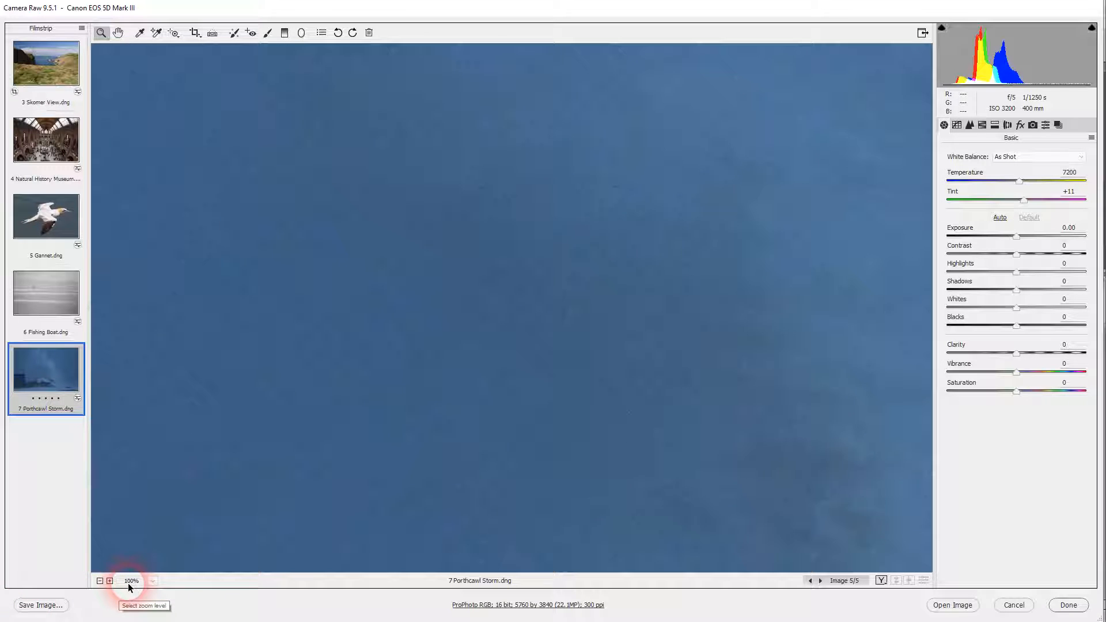
key(ctrl+0)
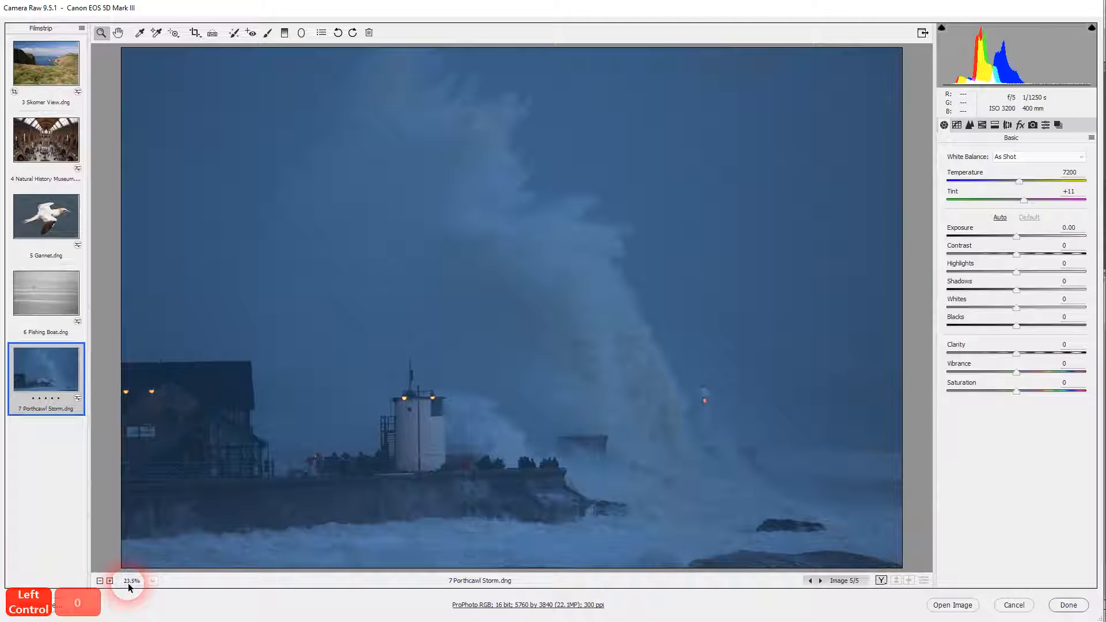
Step: Inspect the boat in 6 Fishing Boat.dng at 100% and return the image to the fitted view
click(74, 274)
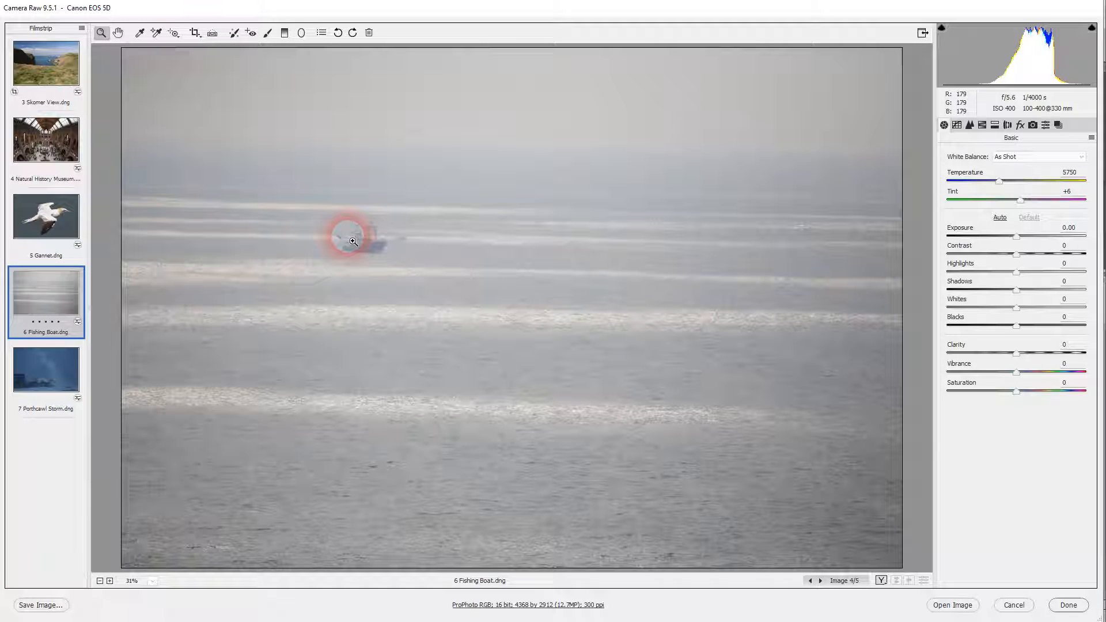
key(ctrl+alt+0)
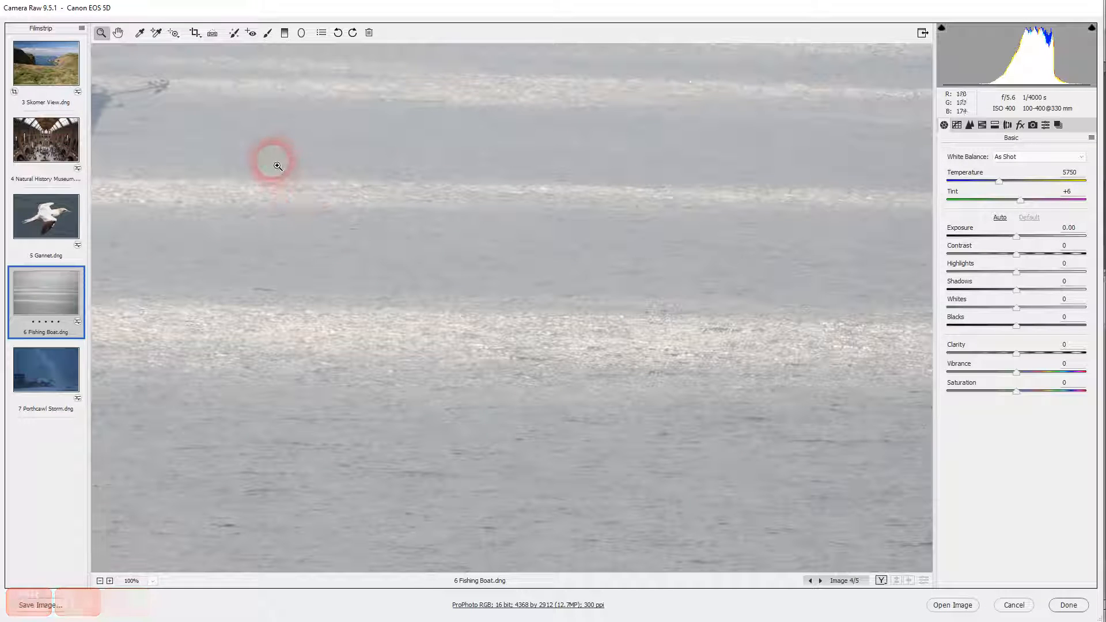
drag(278, 166, 797, 311)
drag(681, 177, 610, 267)
mouse_move(610, 266)
mouse_down()
mouse_move(556, 420)
mouse_move(415, 370)
mouse_up()
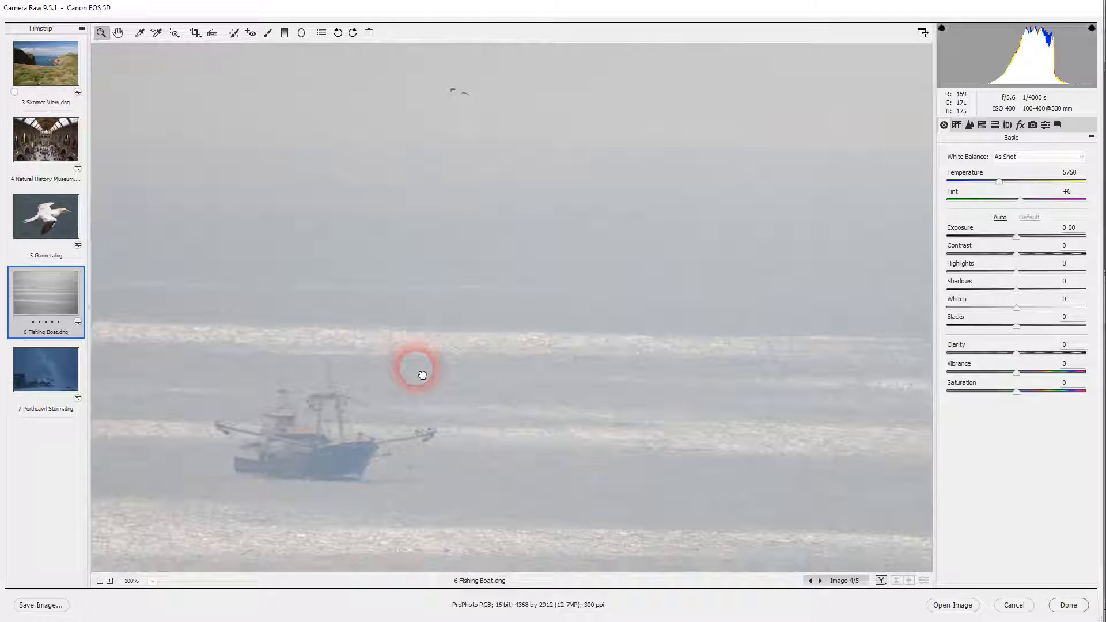
mouse_move(388, 260)
mouse_down()
mouse_move(503, 331)
mouse_move(563, 318)
mouse_up()
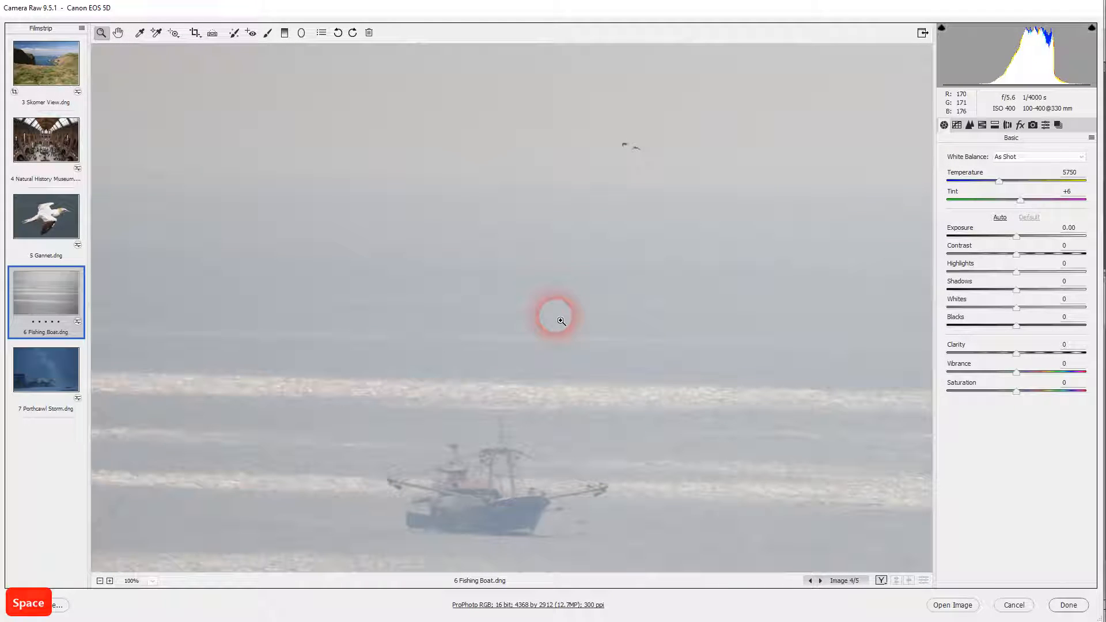
key(ctrl+0)
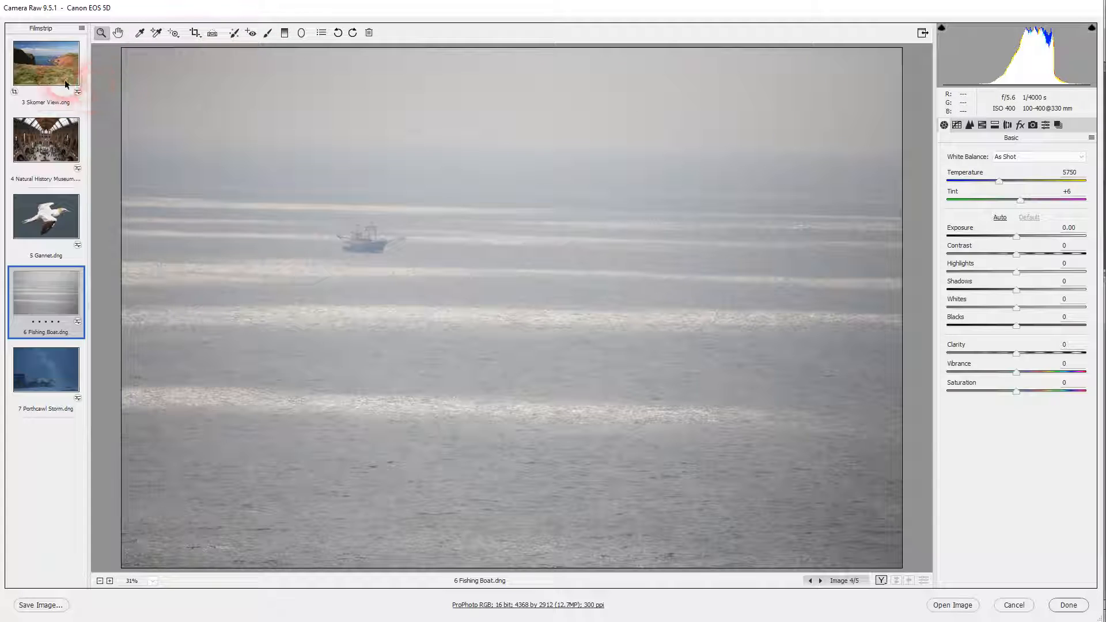
Step: Show 3 Skomer View.dng and set its white balance by sampling the pale clouds with the White Balance tool
click(43, 67)
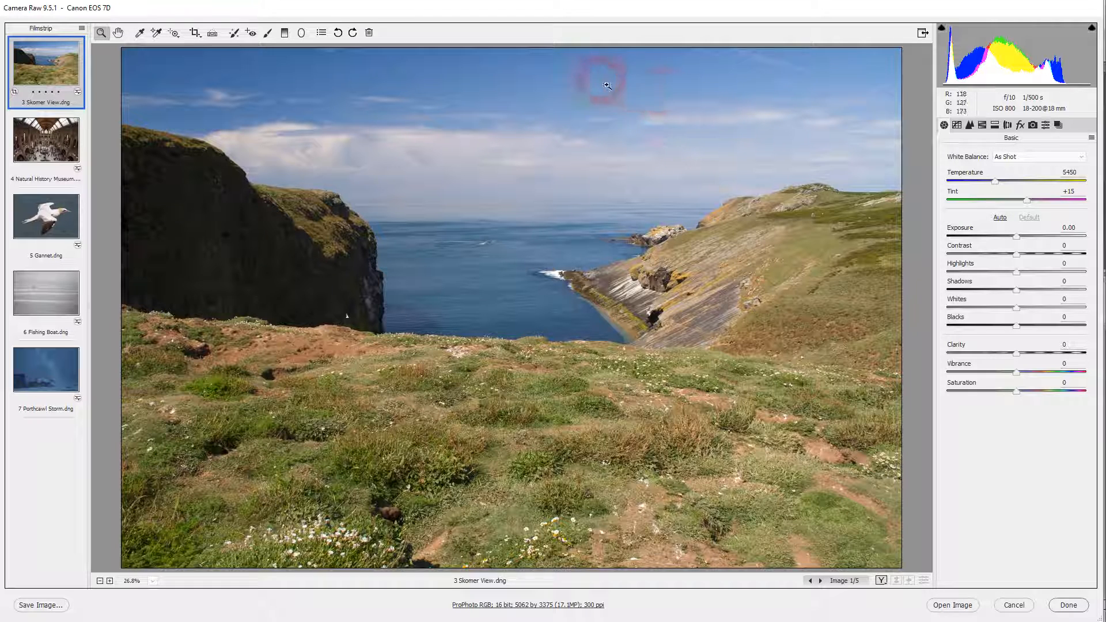
click(140, 33)
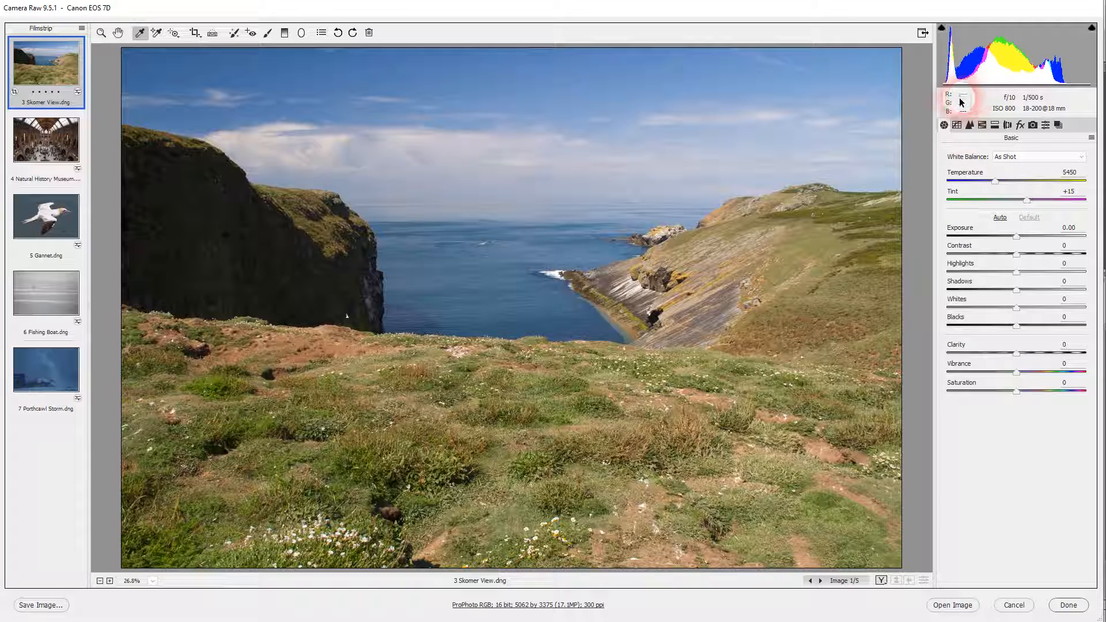
click(358, 157)
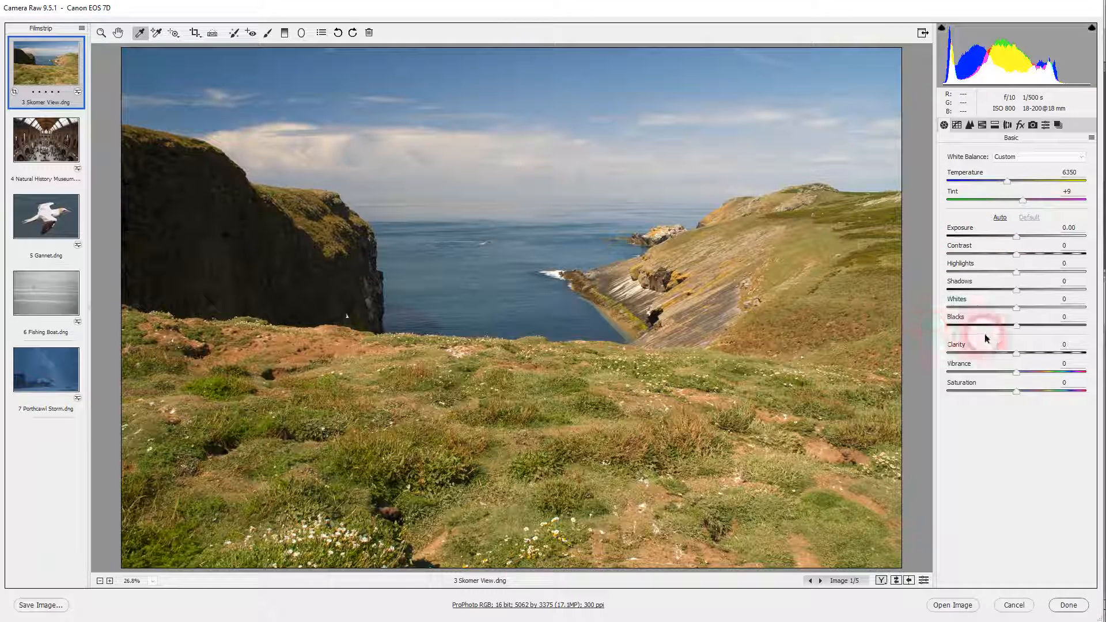
click(1006, 230)
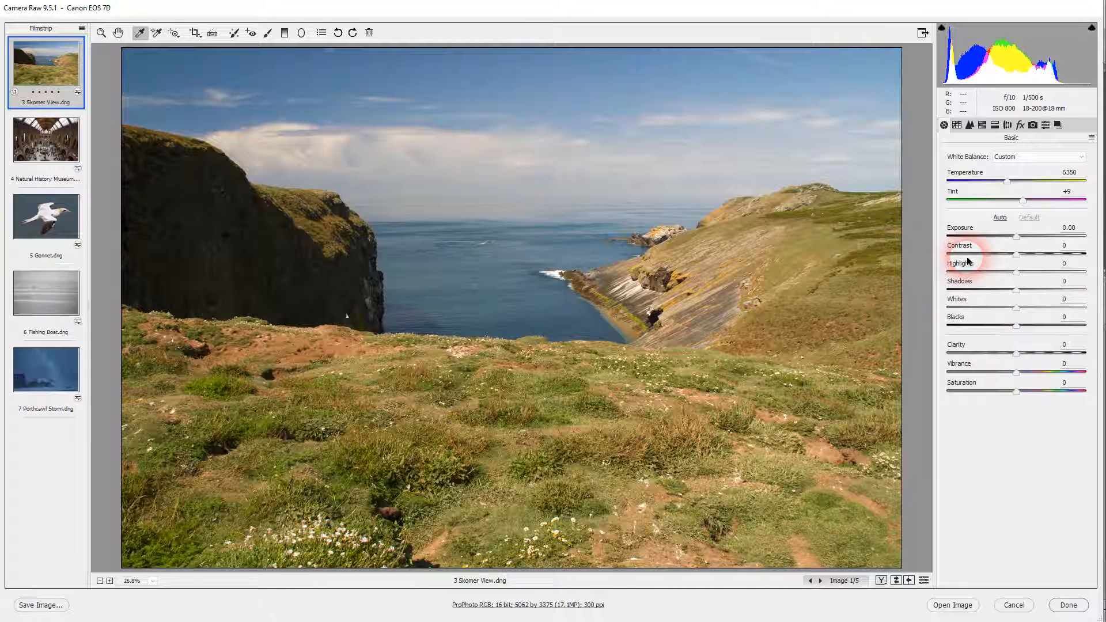
Step: Examine the parametric and point Tone Curve controls and the Detail settings for sharpening and noise reduction
click(957, 126)
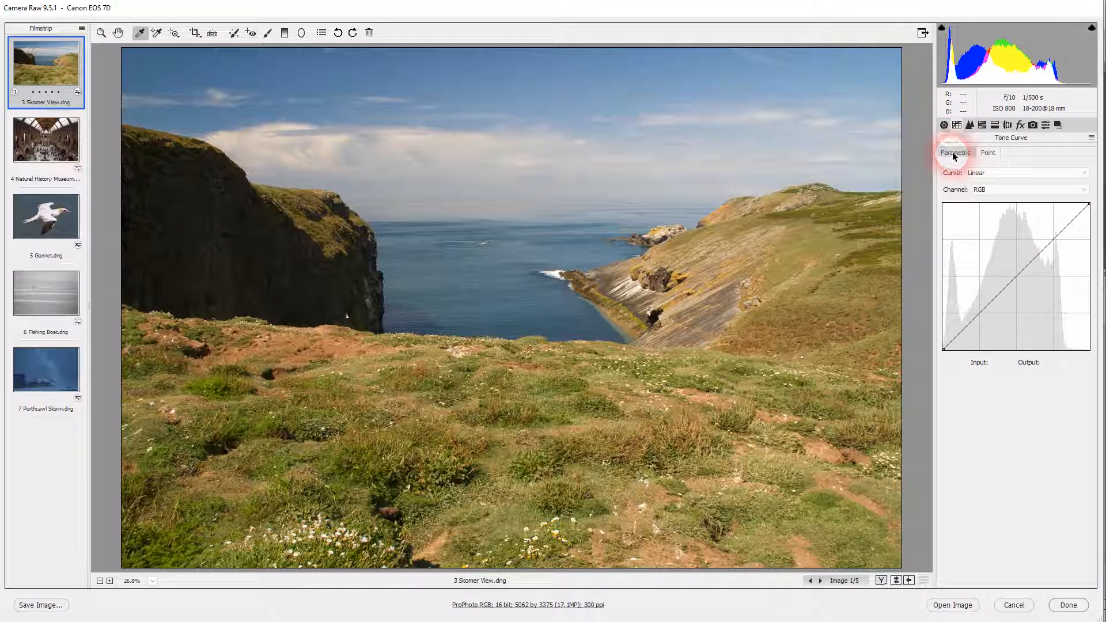
click(954, 154)
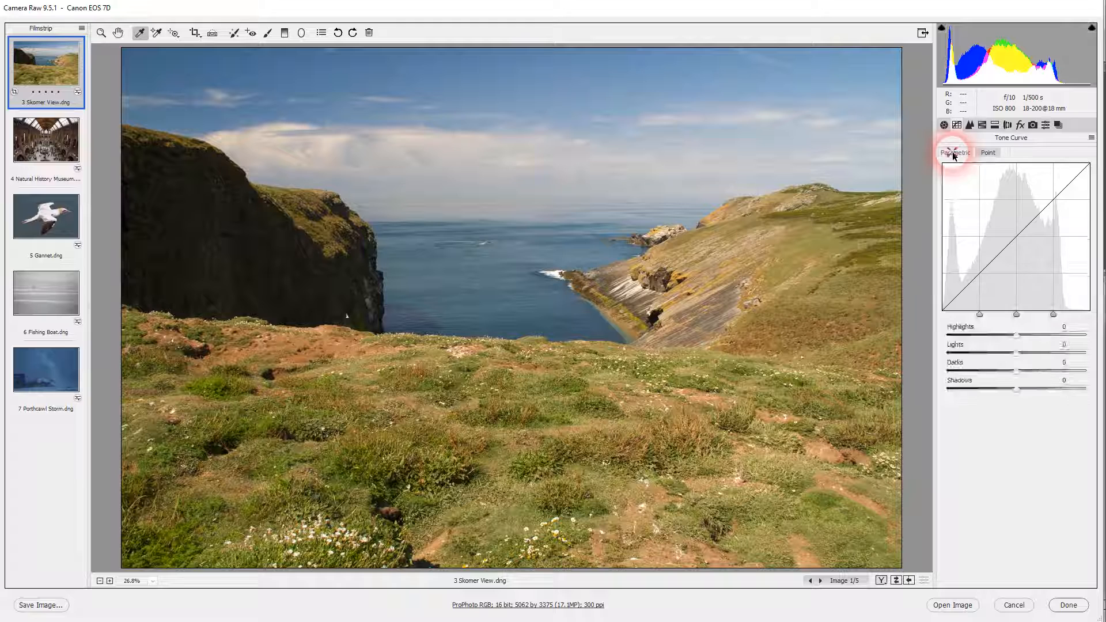
click(988, 154)
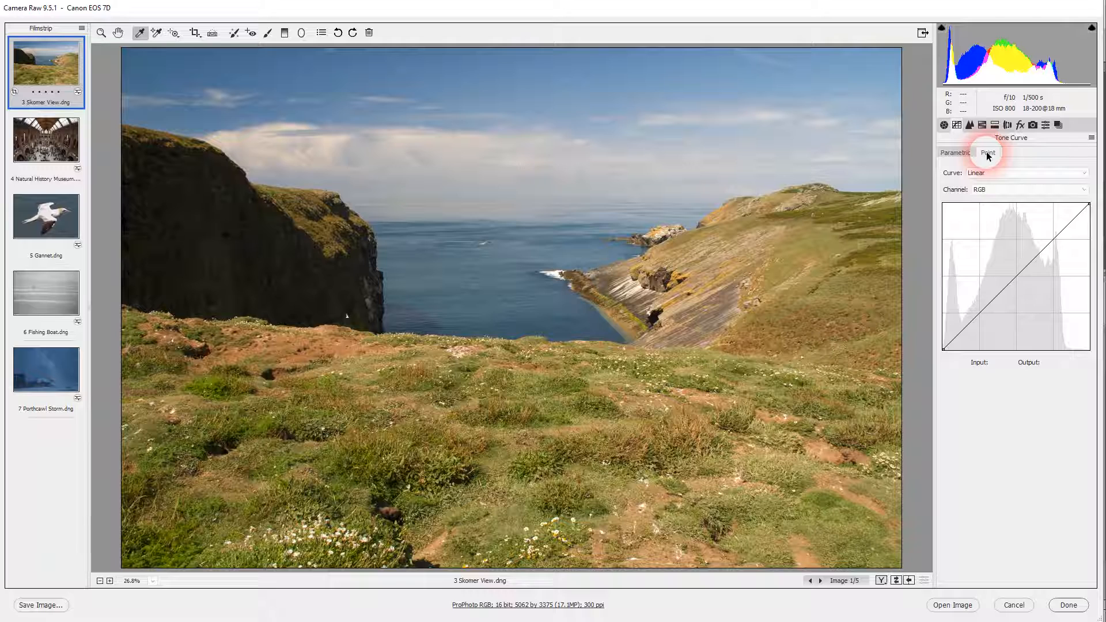
click(970, 125)
click(1050, 164)
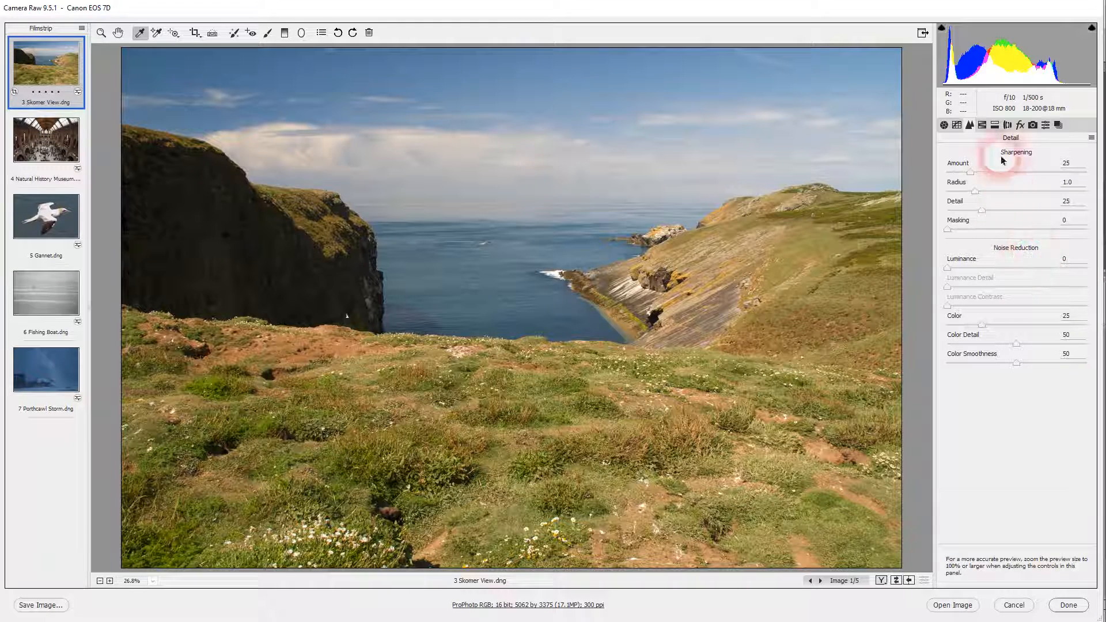
Step: Examine the HSL color sliders for hue, saturation and luminance
click(983, 125)
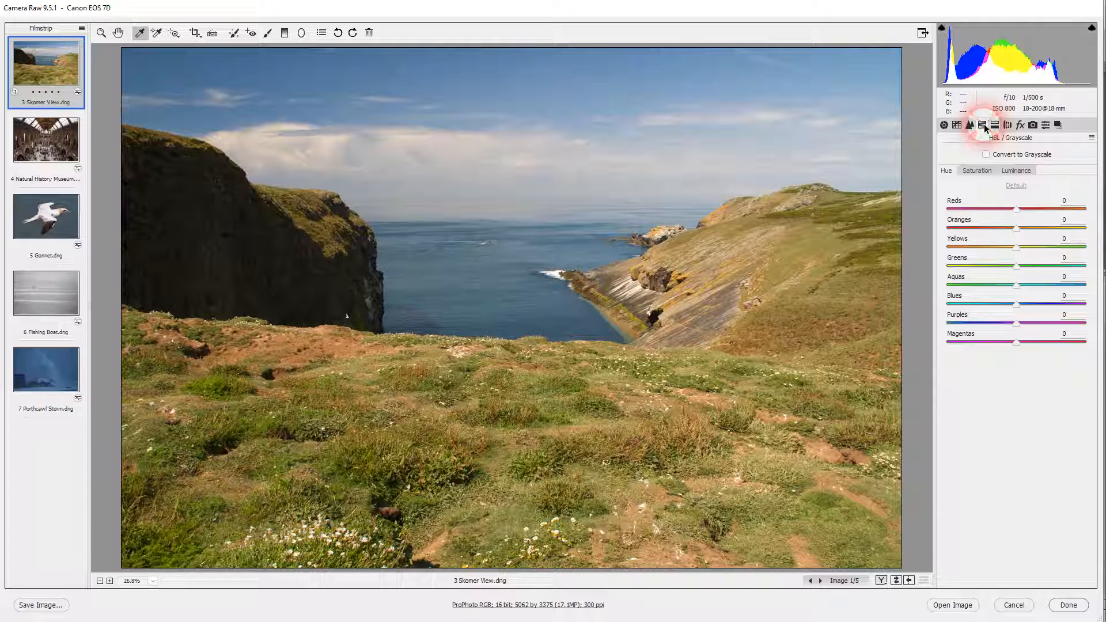
click(977, 172)
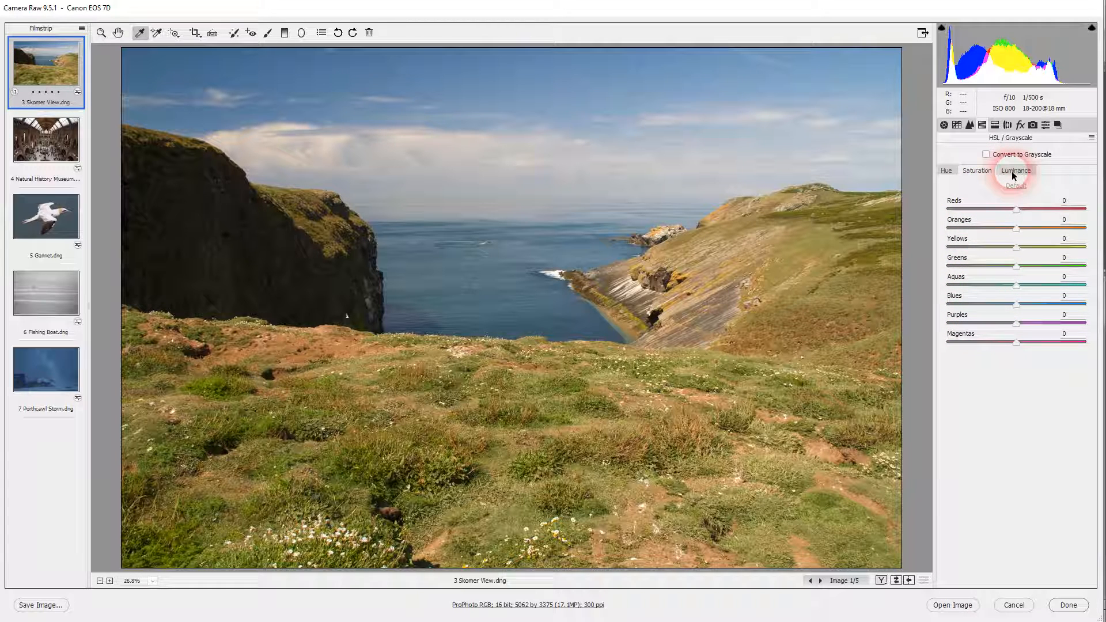
click(1014, 174)
click(977, 173)
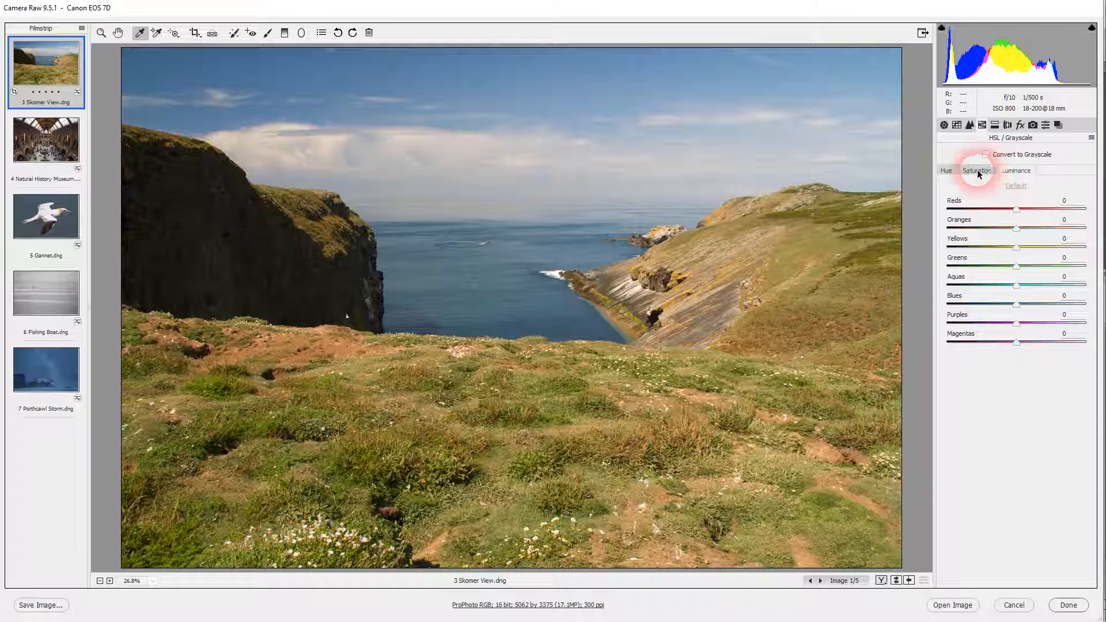
click(1017, 174)
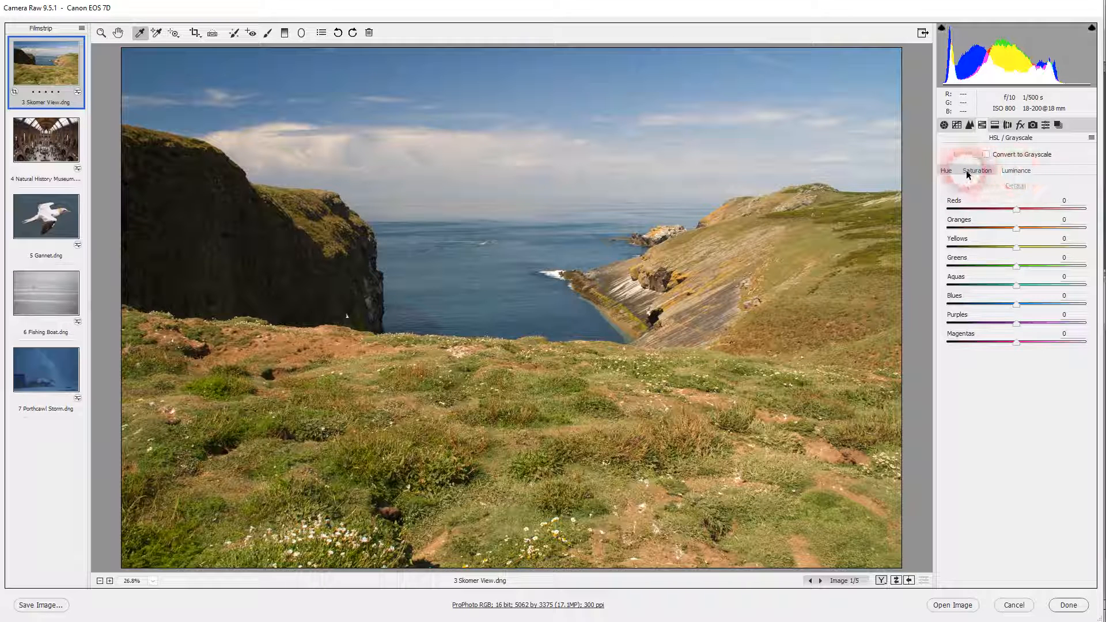
click(1011, 174)
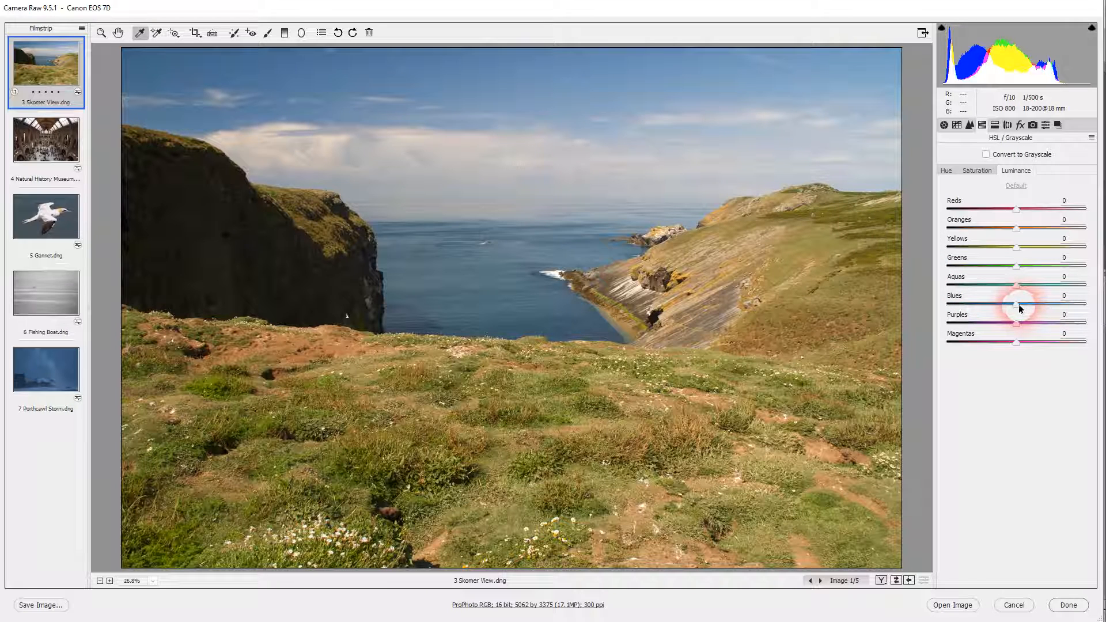
Step: Try lowering the Blues luminance to -12 and reducing the Blues saturation slightly before resetting the saturation
mouse_move(1018, 304)
mouse_down()
mouse_move(952, 309)
mouse_move(1008, 304)
mouse_up()
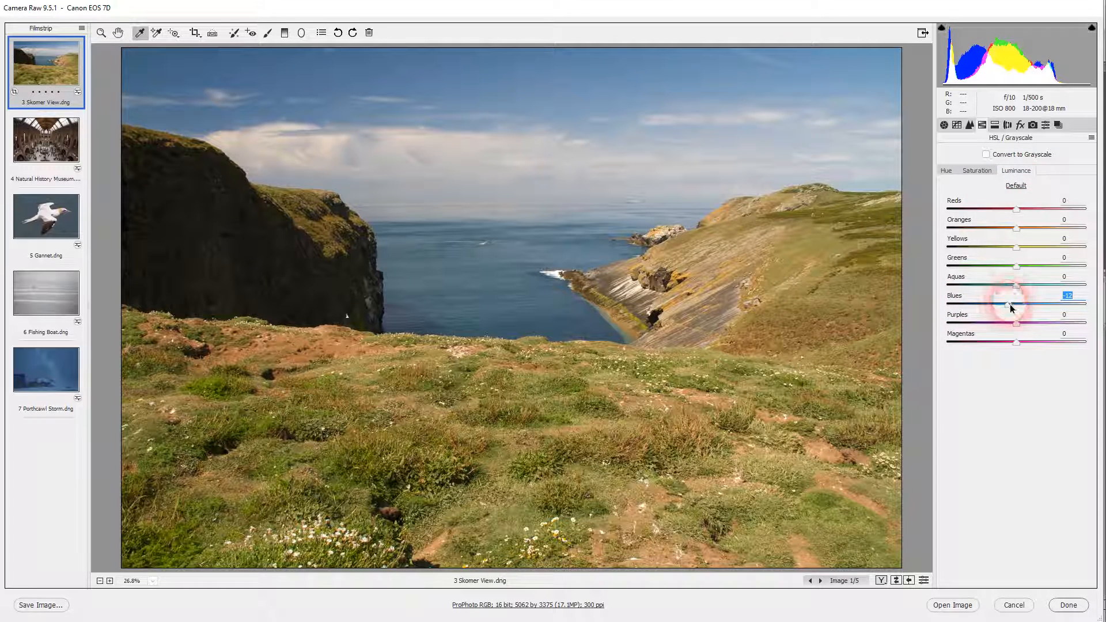
click(978, 170)
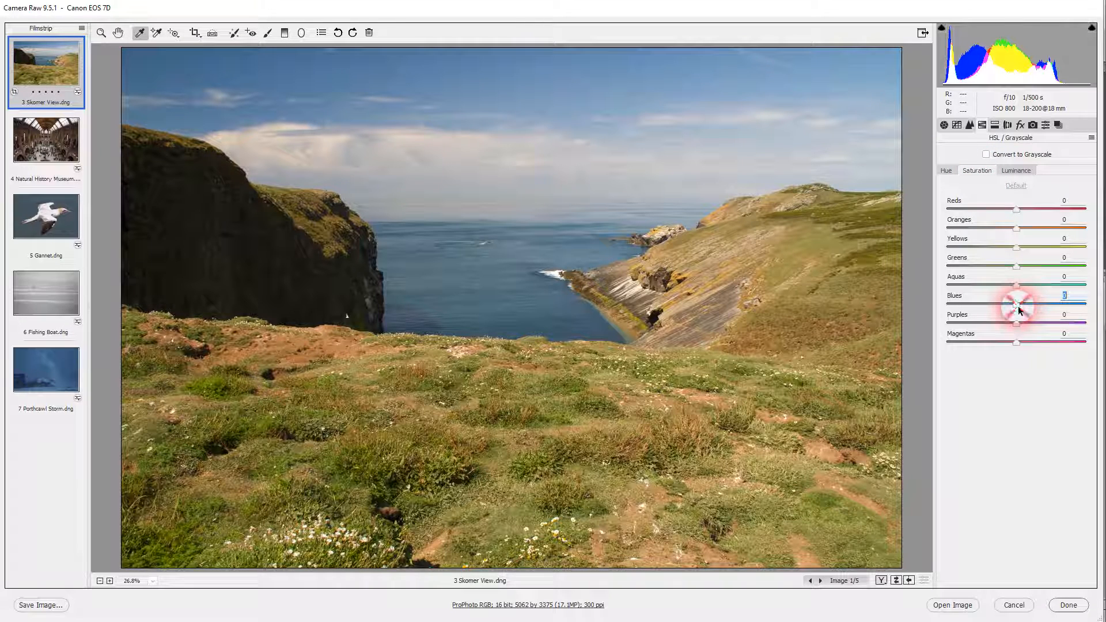
mouse_move(1019, 310)
mouse_down()
mouse_move(960, 313)
mouse_move(1083, 308)
mouse_move(1017, 307)
mouse_up()
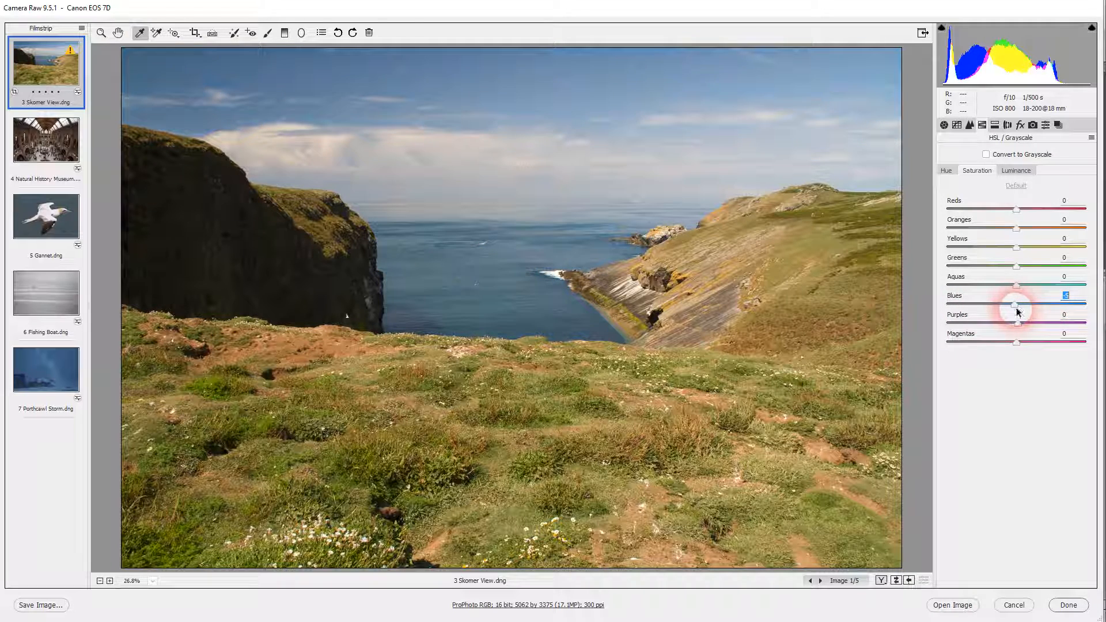
double_click(1015, 305)
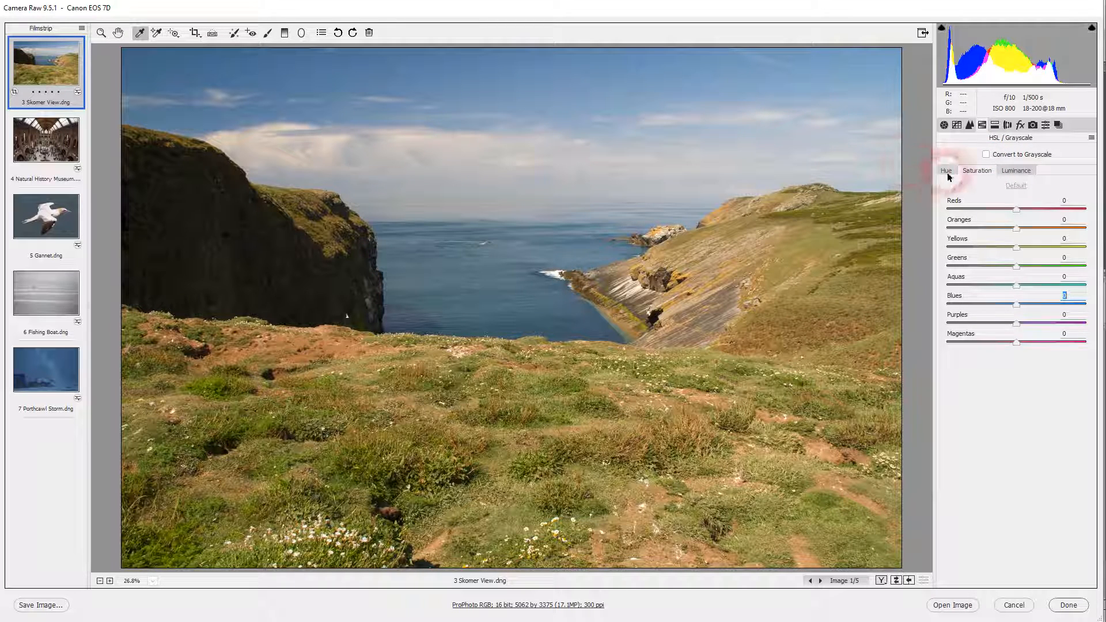
Step: Try a grayscale conversion with the default and auto mixes, Reds at -24 and Blues at -22, and switch it off again
click(987, 153)
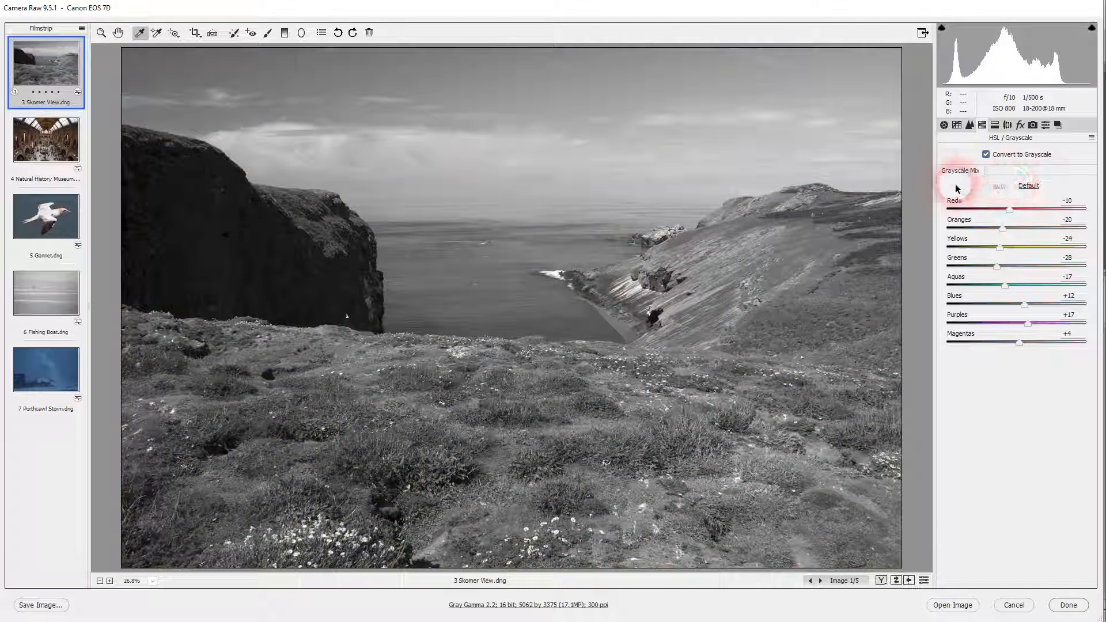
click(1030, 185)
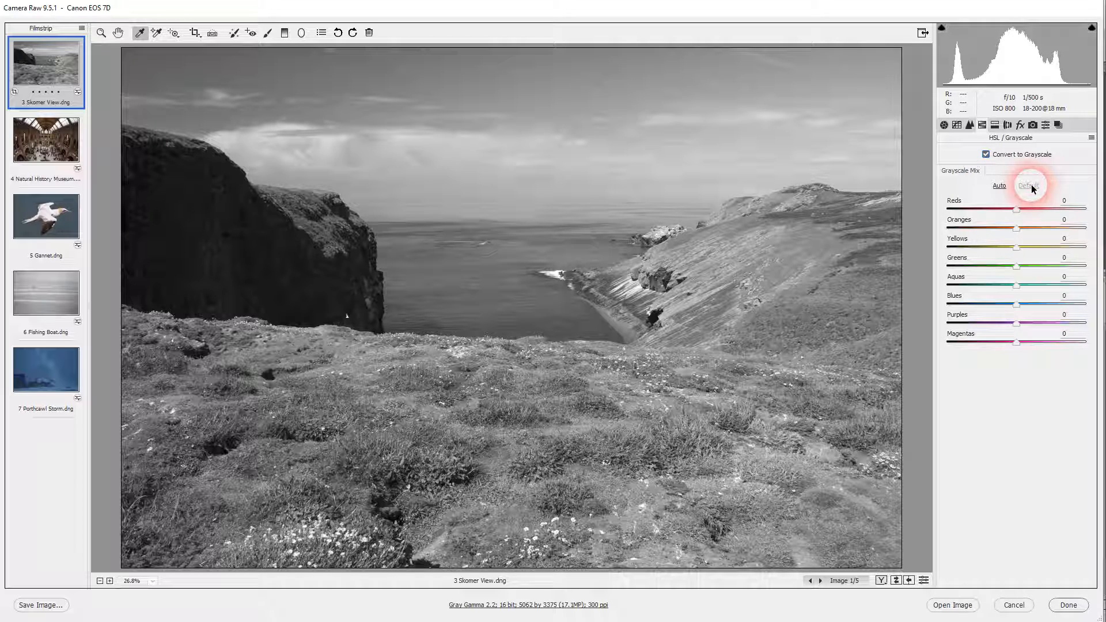
click(1003, 187)
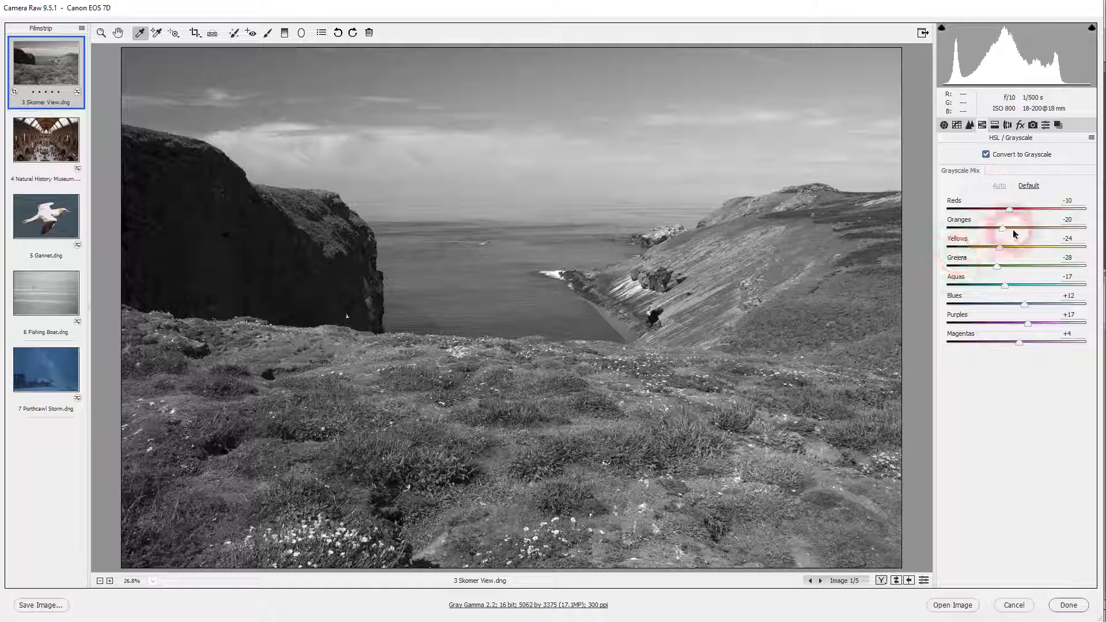
mouse_move(1015, 215)
mouse_down()
mouse_move(1081, 213)
mouse_move(928, 220)
mouse_move(1001, 212)
mouse_up()
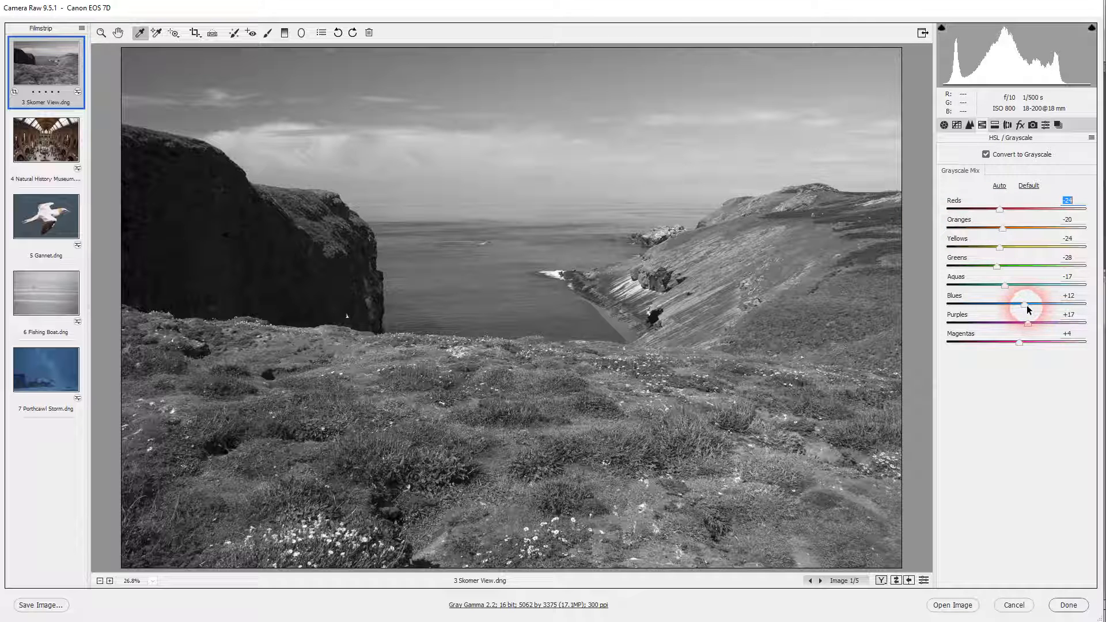
drag(1030, 310, 1005, 310)
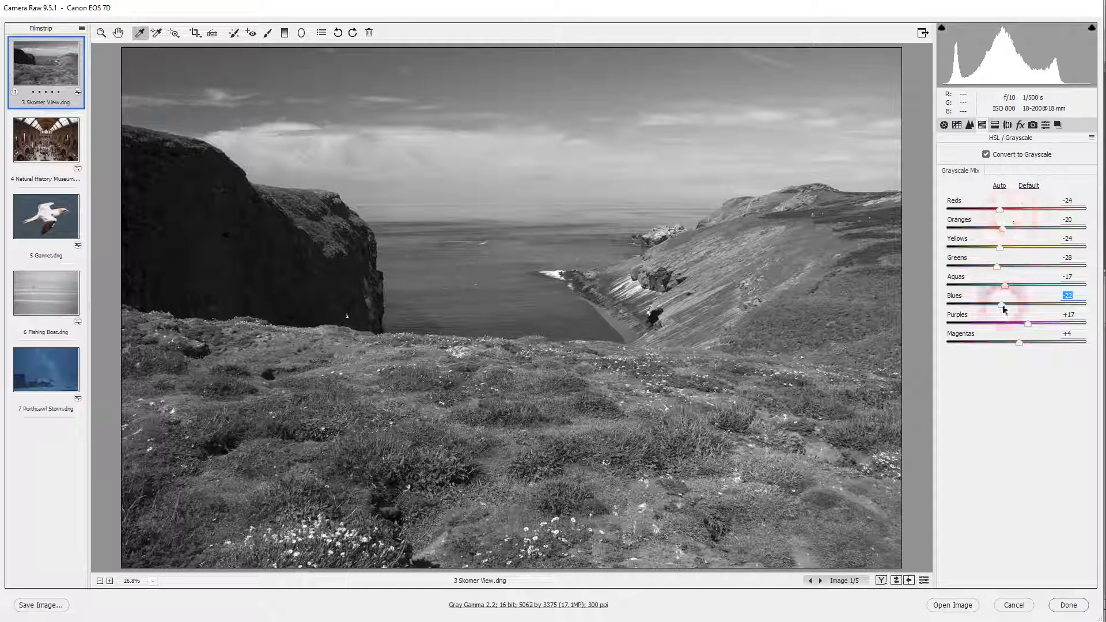
click(986, 154)
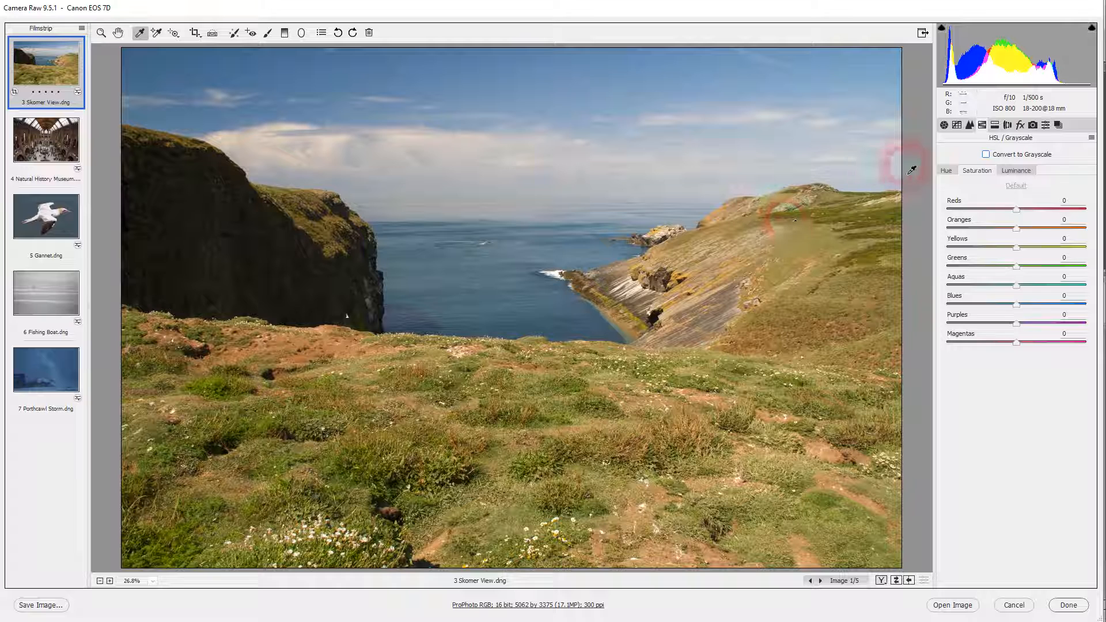
Step: Examine the Split Toning, Lens Corrections, Effects and Camera Calibration controls
click(995, 126)
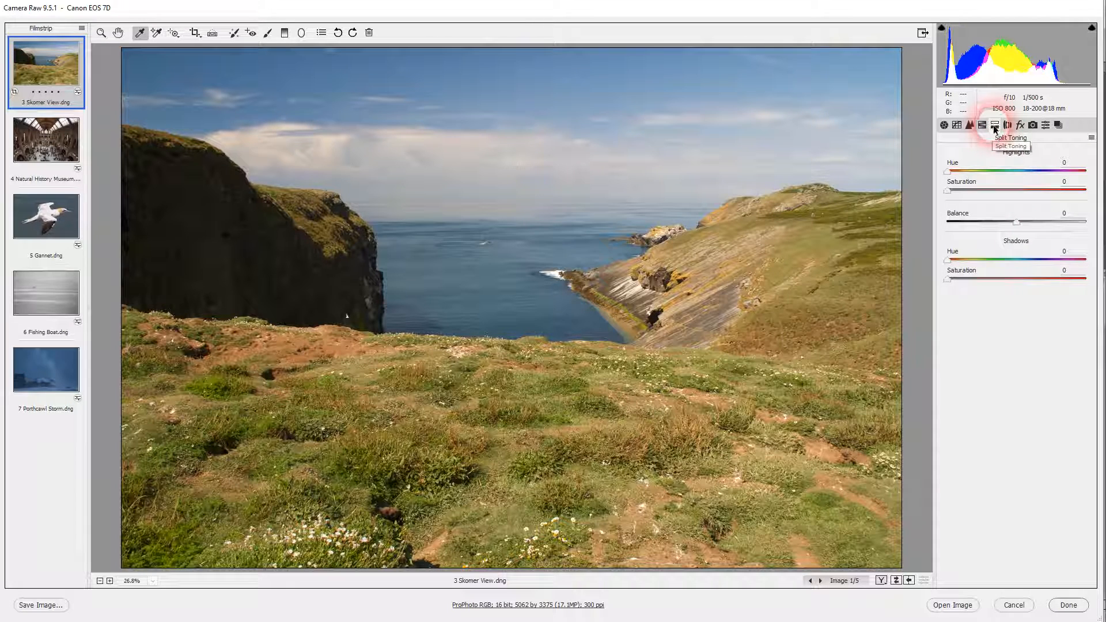
click(1008, 126)
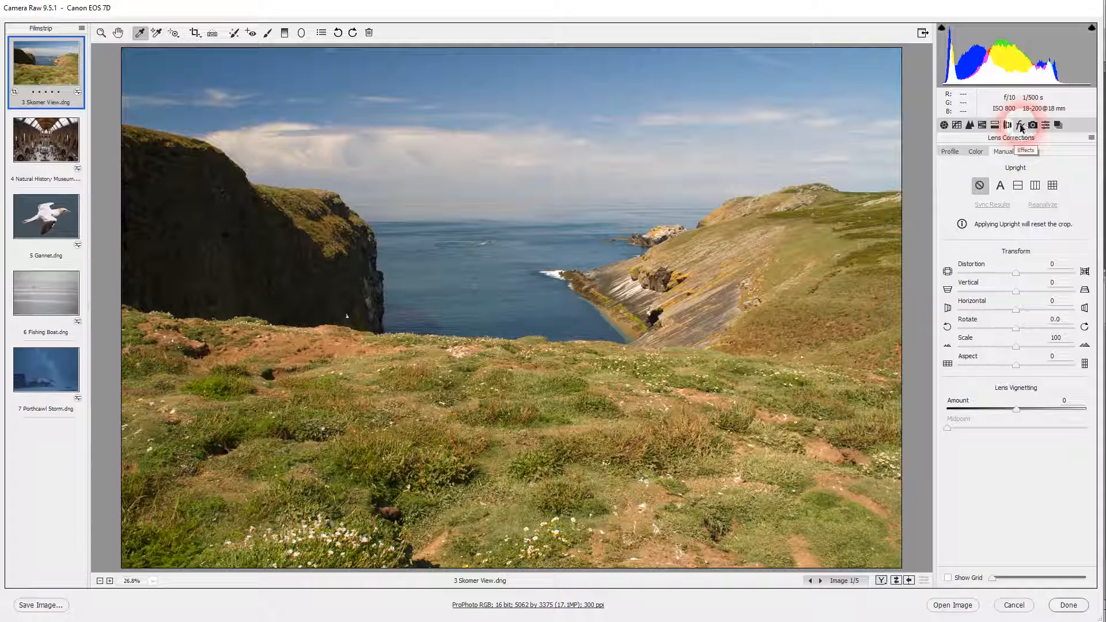
click(1021, 125)
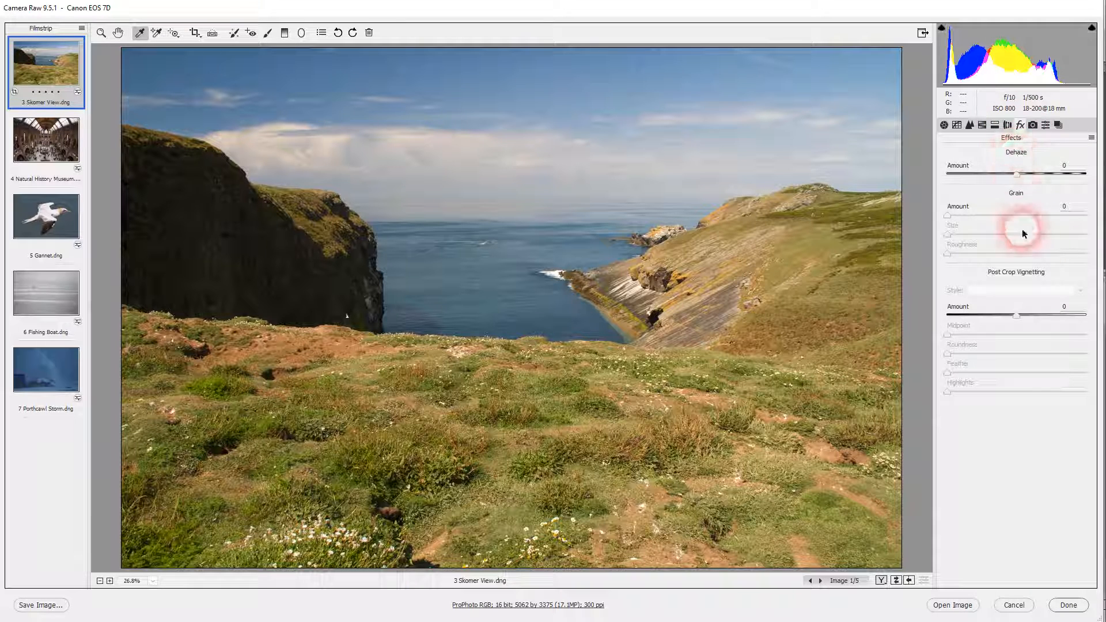
click(1033, 126)
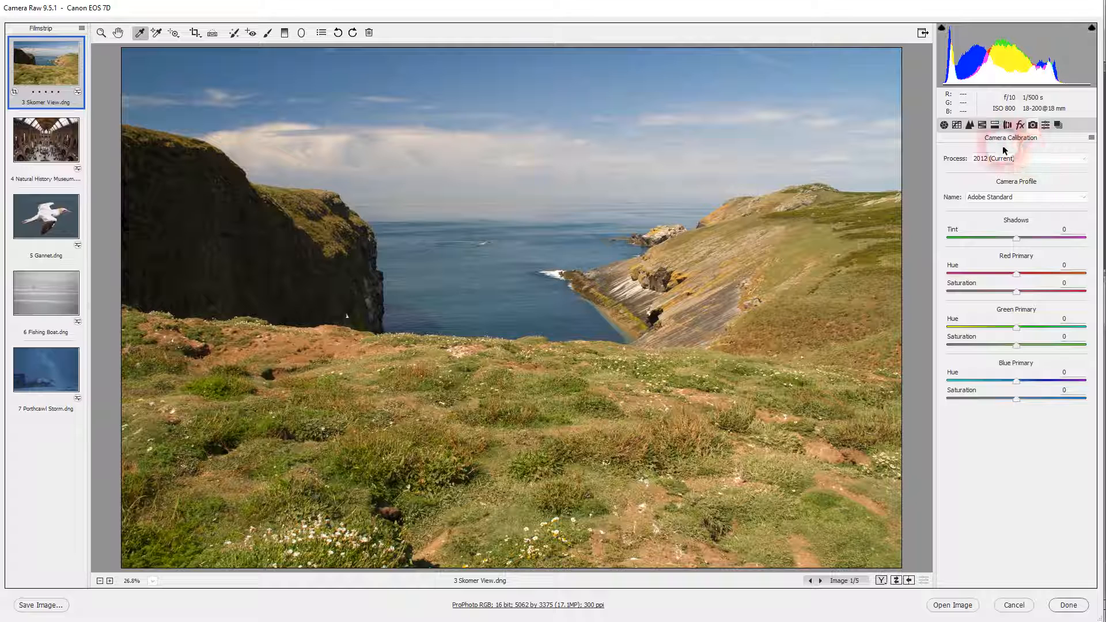
Step: Examine the saved presets and the snapshots stored with the Skomer View image
click(1046, 125)
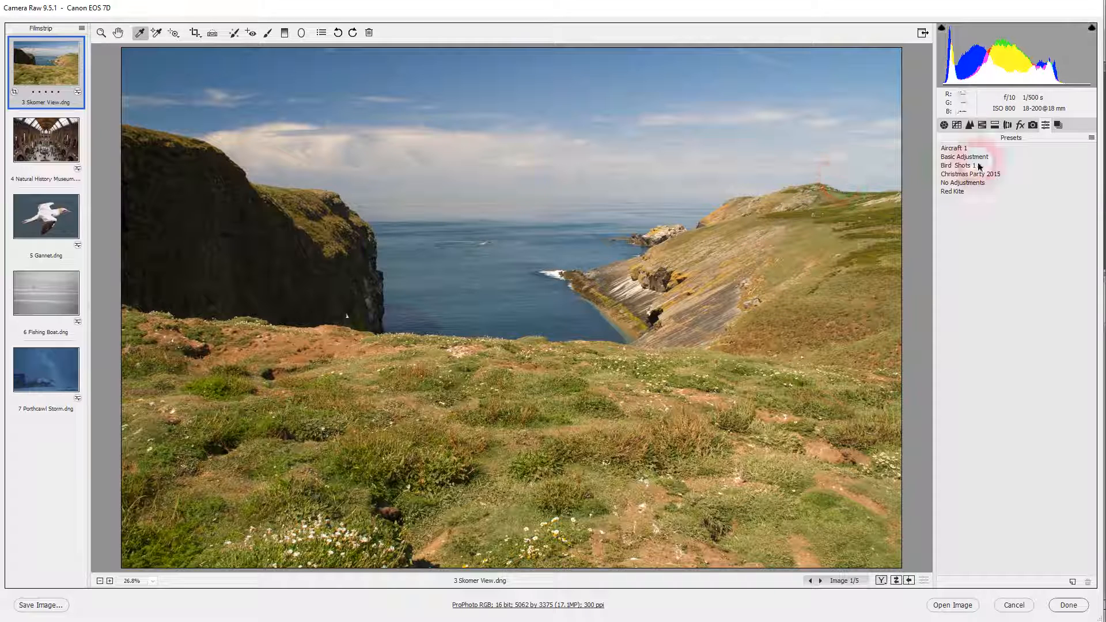
click(1058, 126)
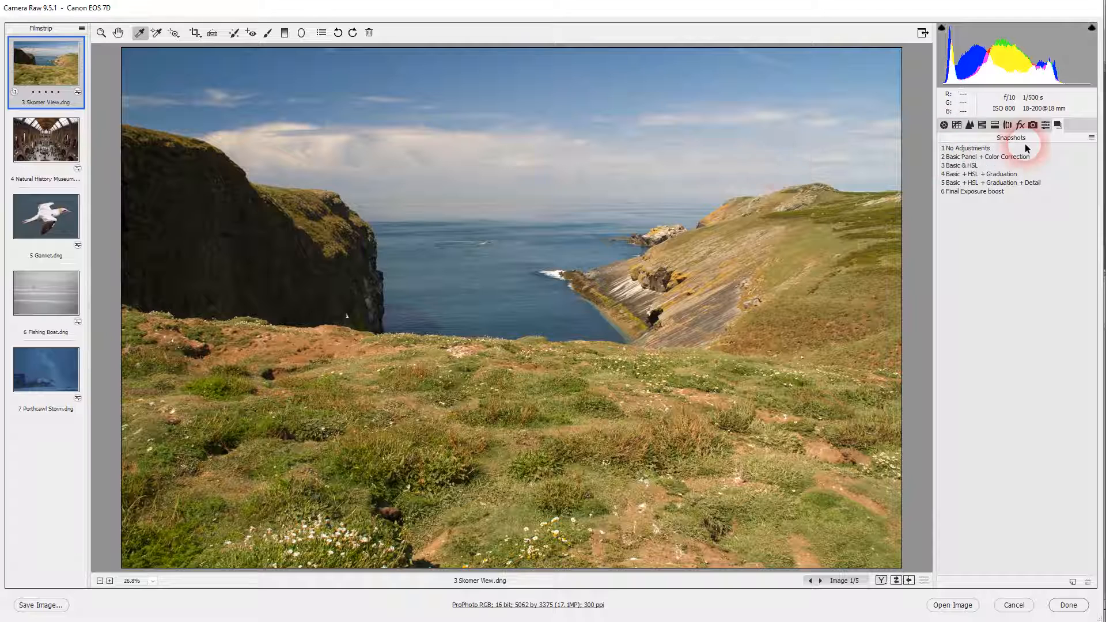
click(1046, 124)
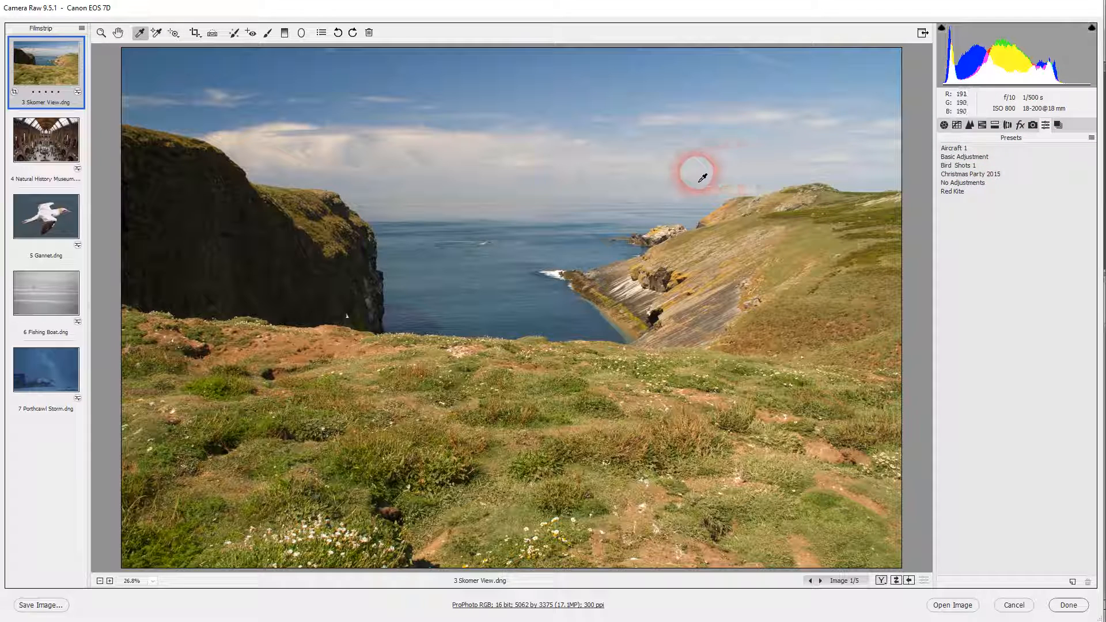
click(643, 212)
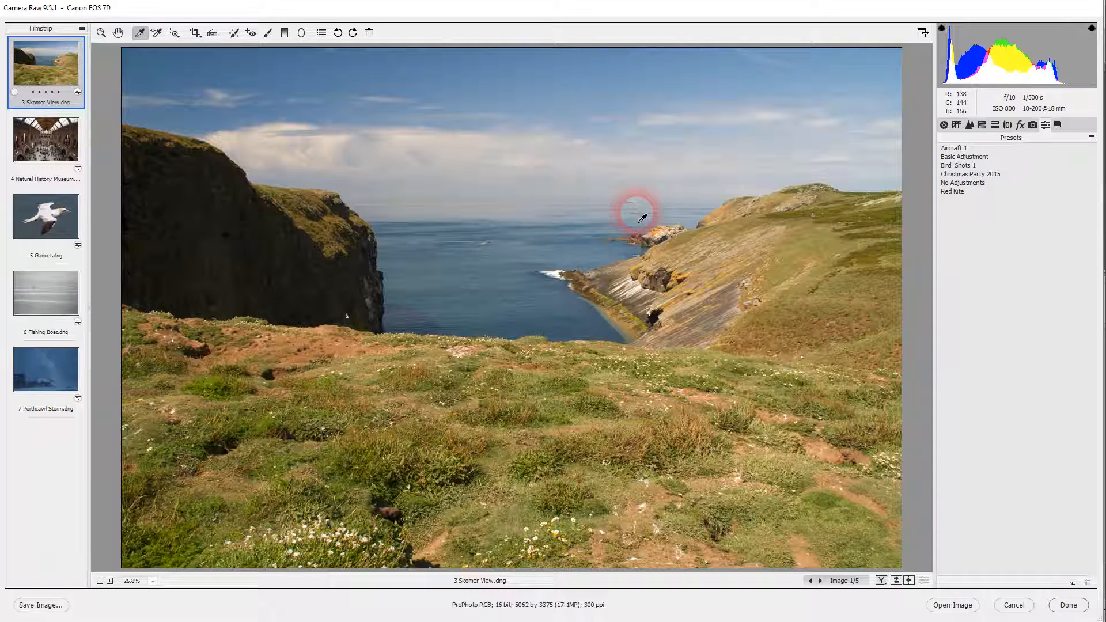
click(1059, 125)
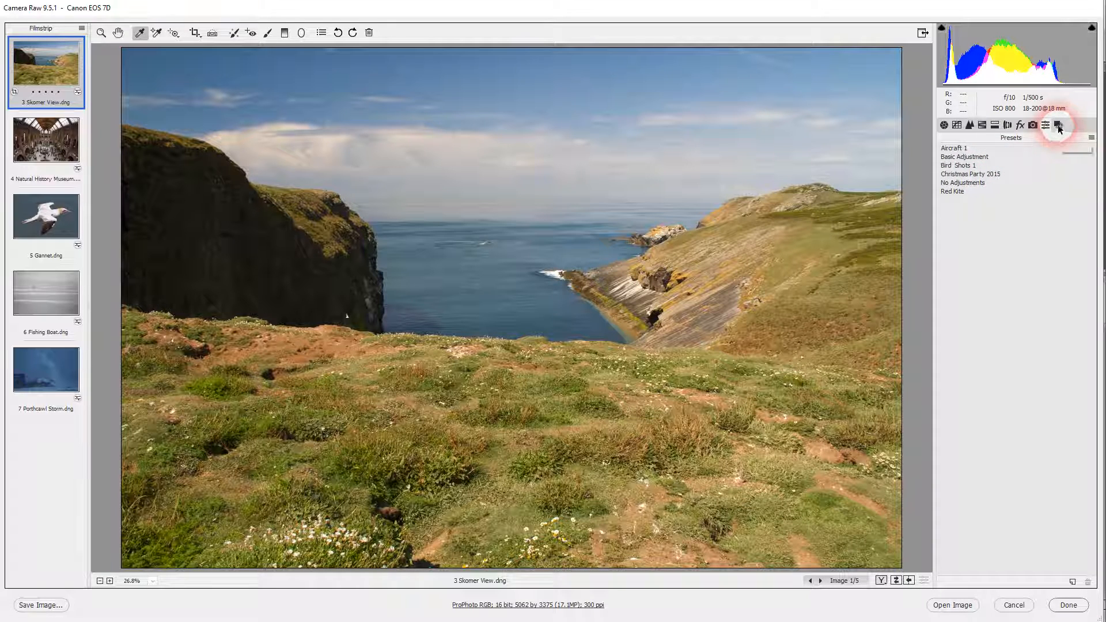
click(1059, 127)
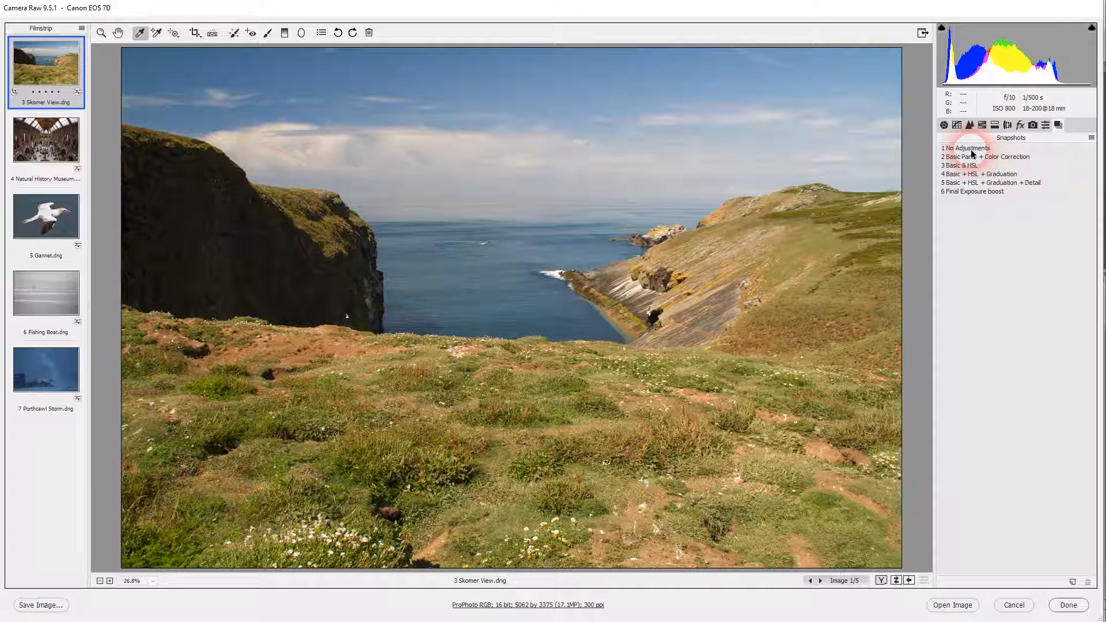
Step: Apply the image's snapshots in sequence from 1 No Adjustments through to 6 Final Exposure boost
click(972, 151)
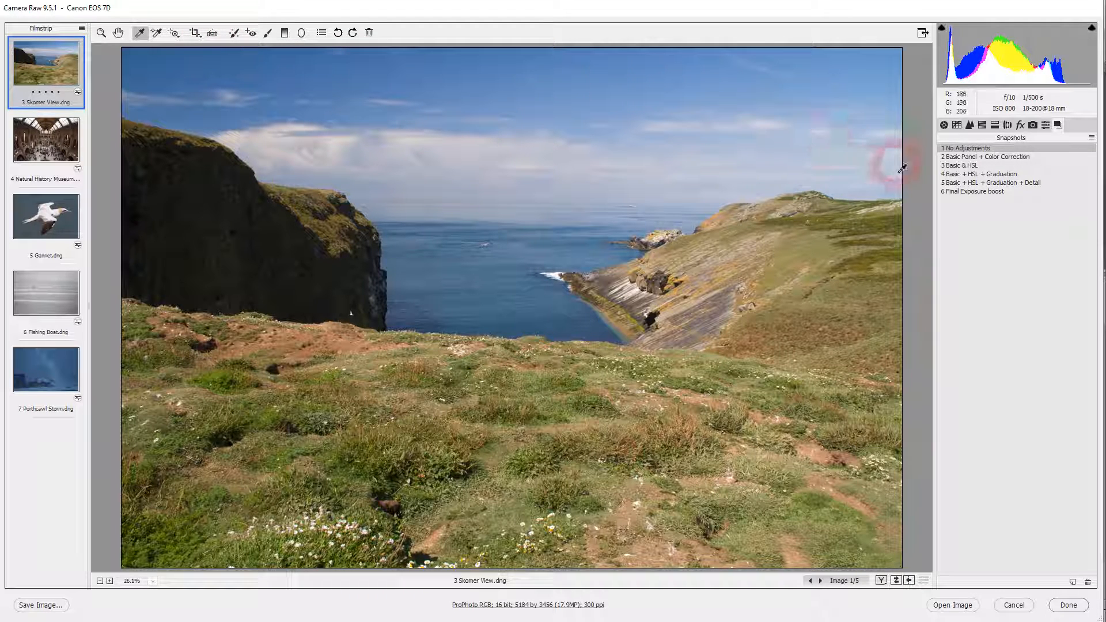
click(976, 158)
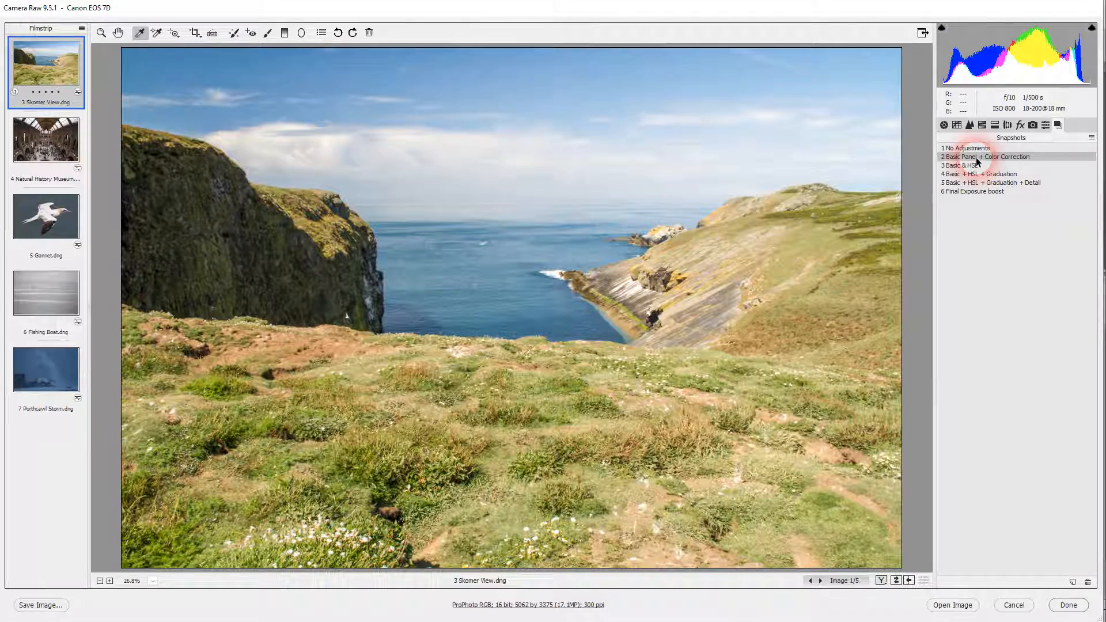
click(962, 166)
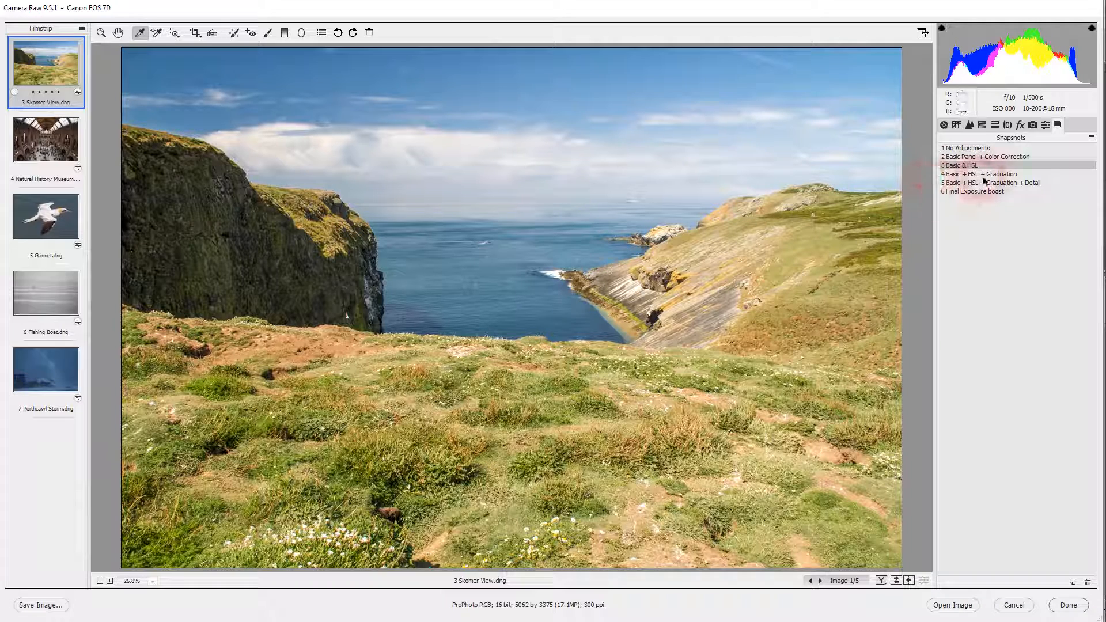
click(991, 175)
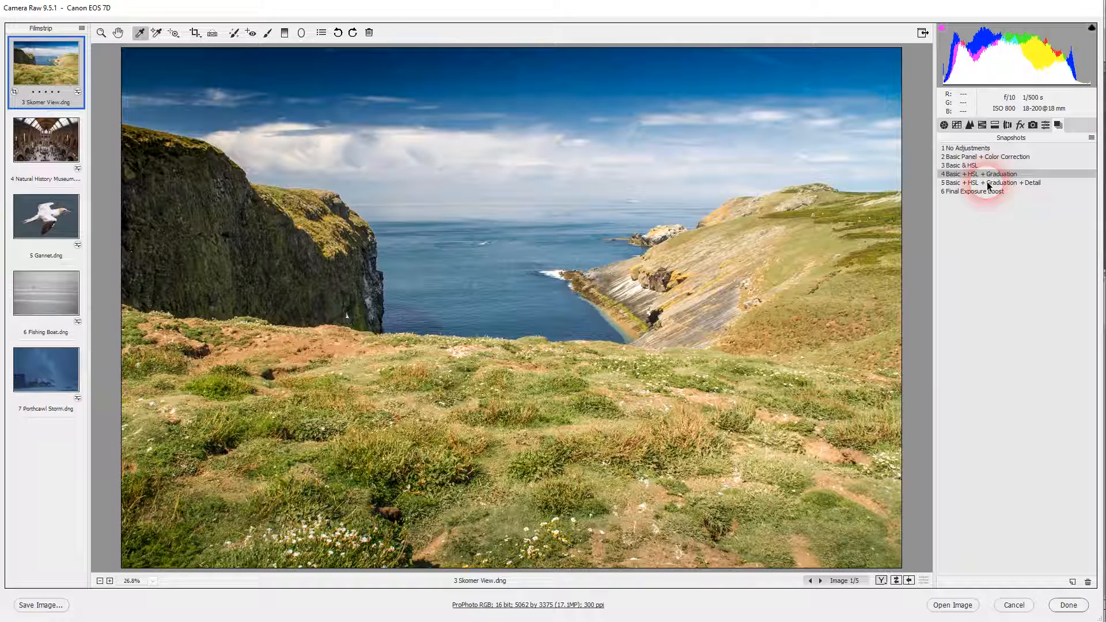
click(989, 185)
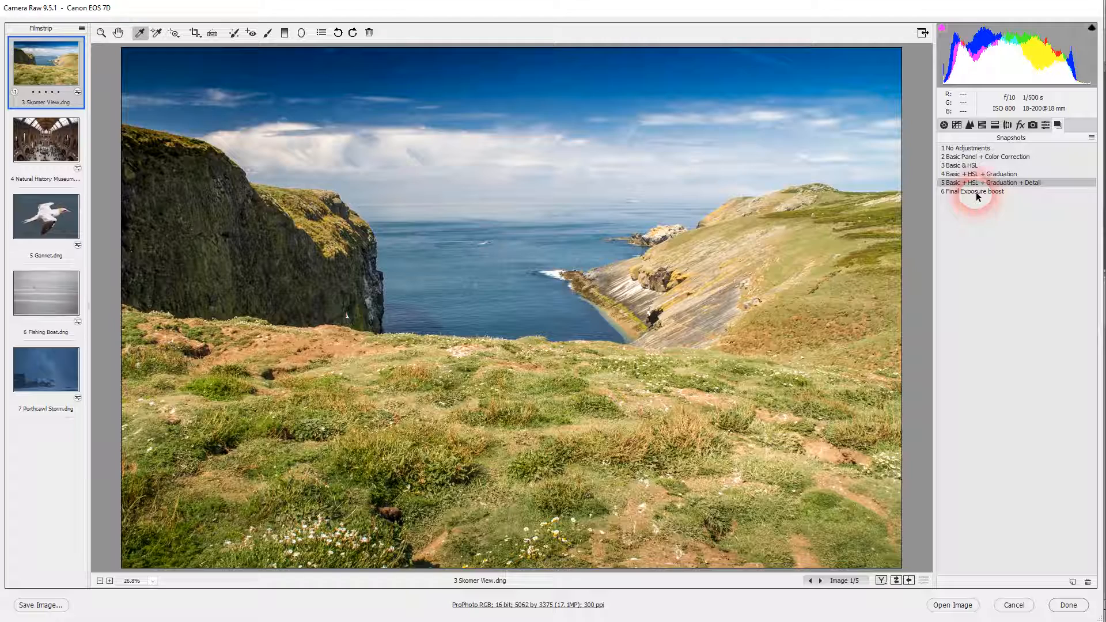
click(976, 192)
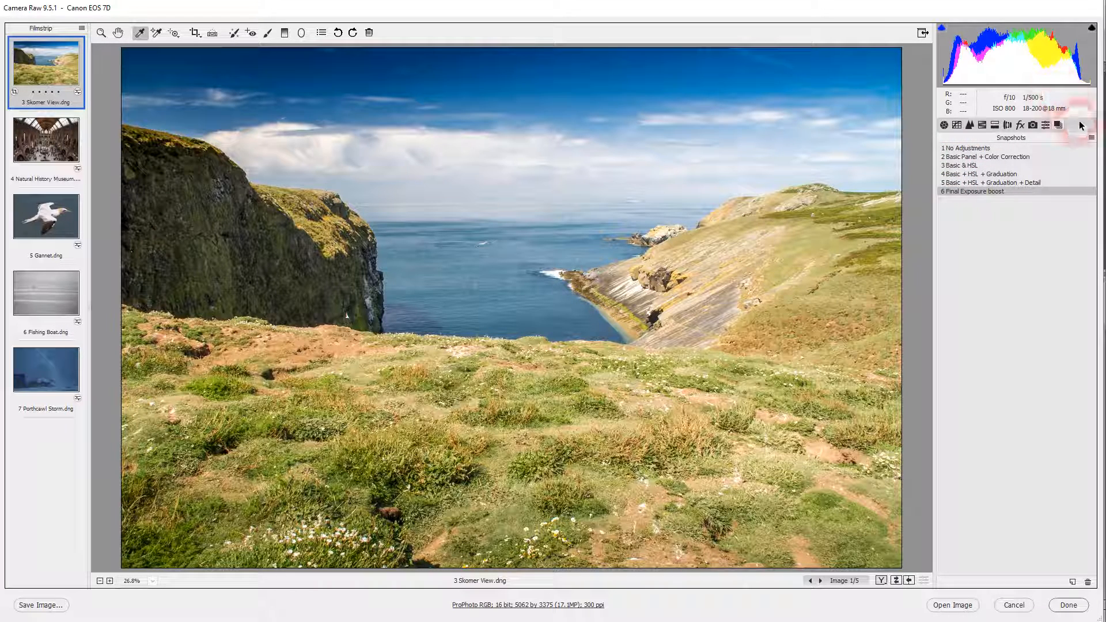
Step: Review the Basic adjustments and the alternative Open Copy and Reset commands for finishing the image
click(946, 125)
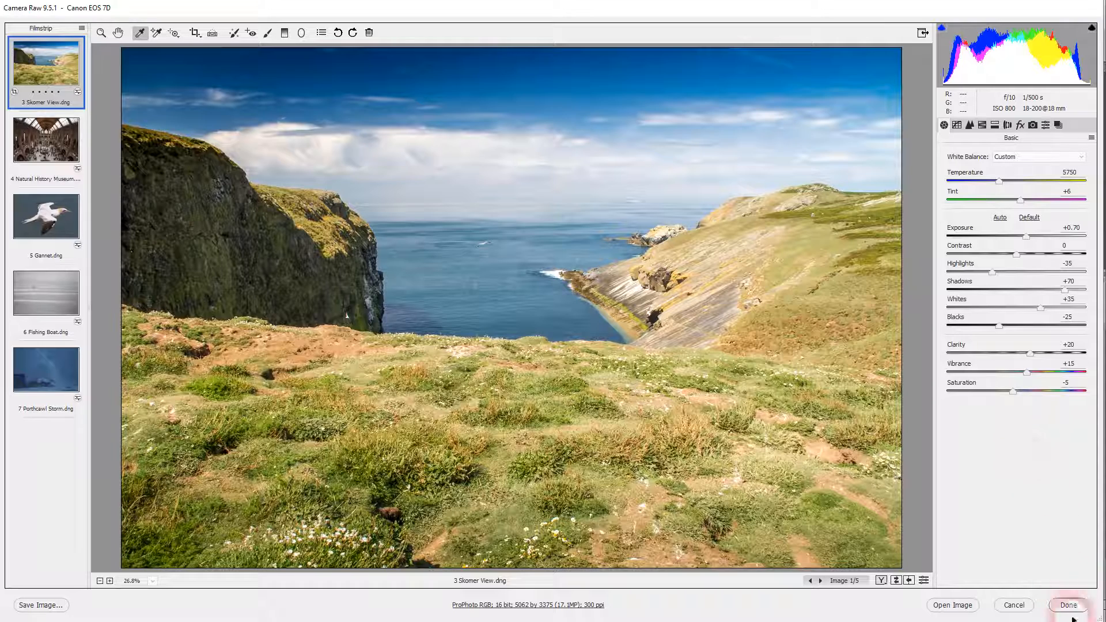
click(1006, 317)
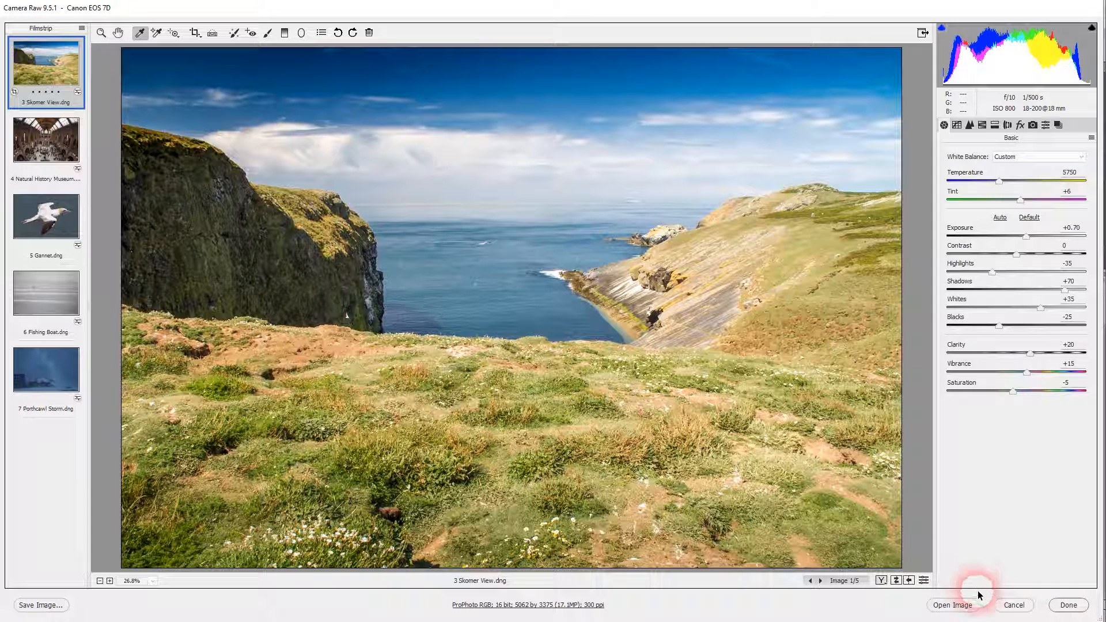
key(shift)
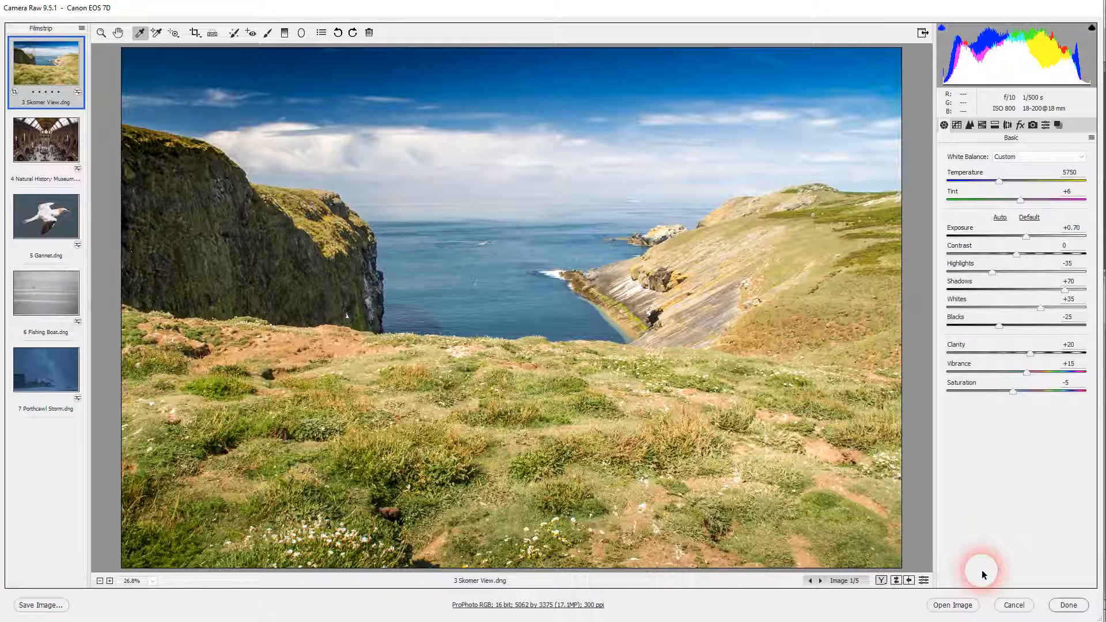
key(alt)
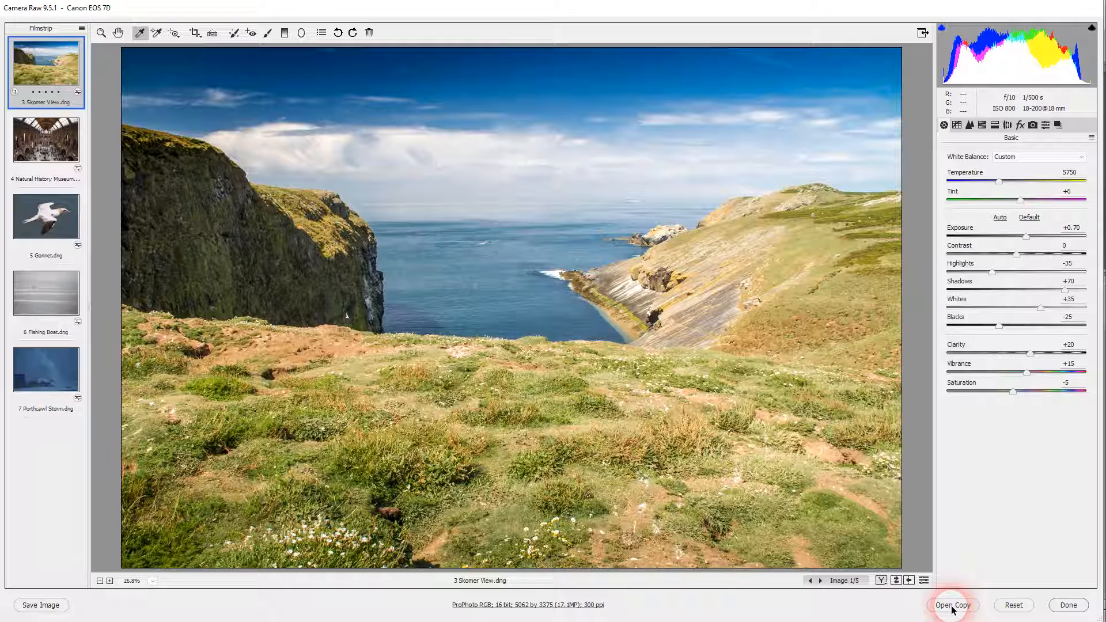
key(alt)
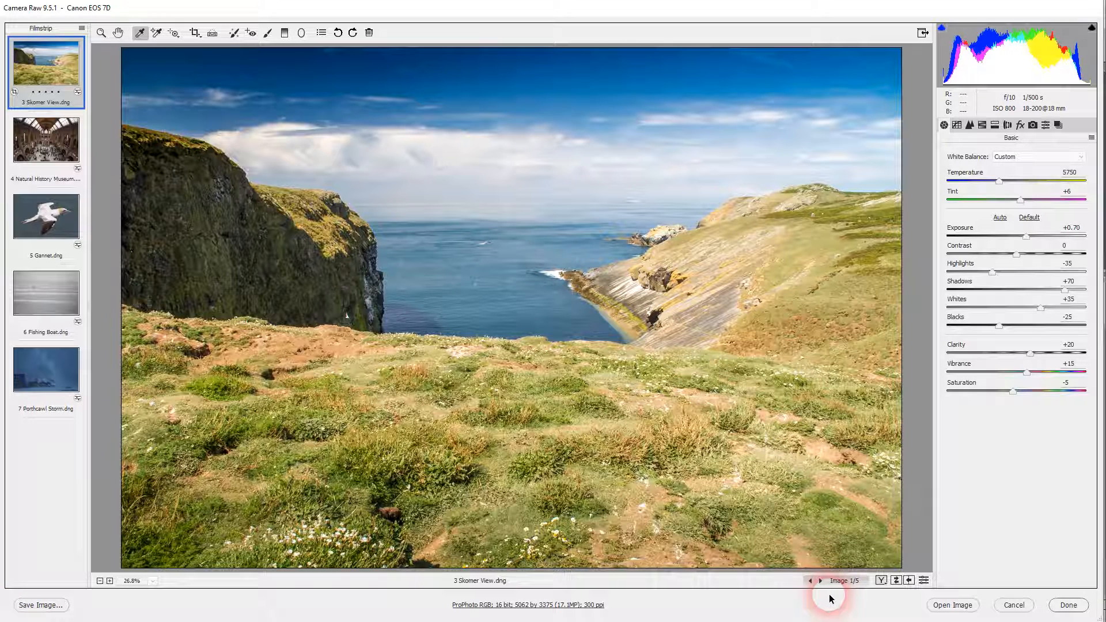
Step: Compare the before and after versions in the side-by-side, split and stacked layouts, and return to the single view
click(880, 581)
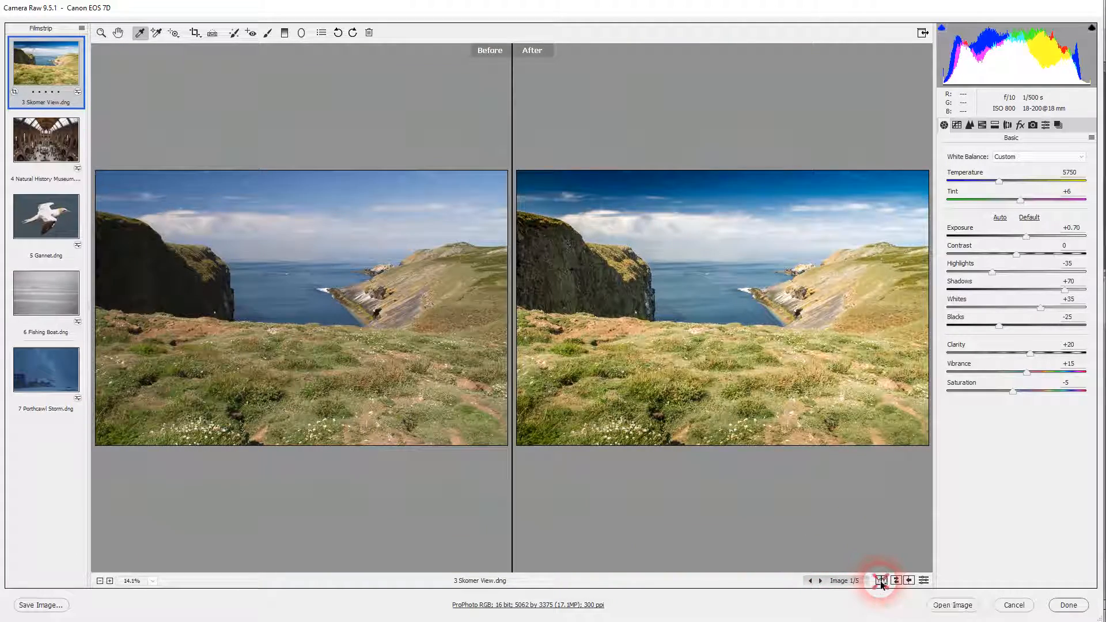
click(881, 581)
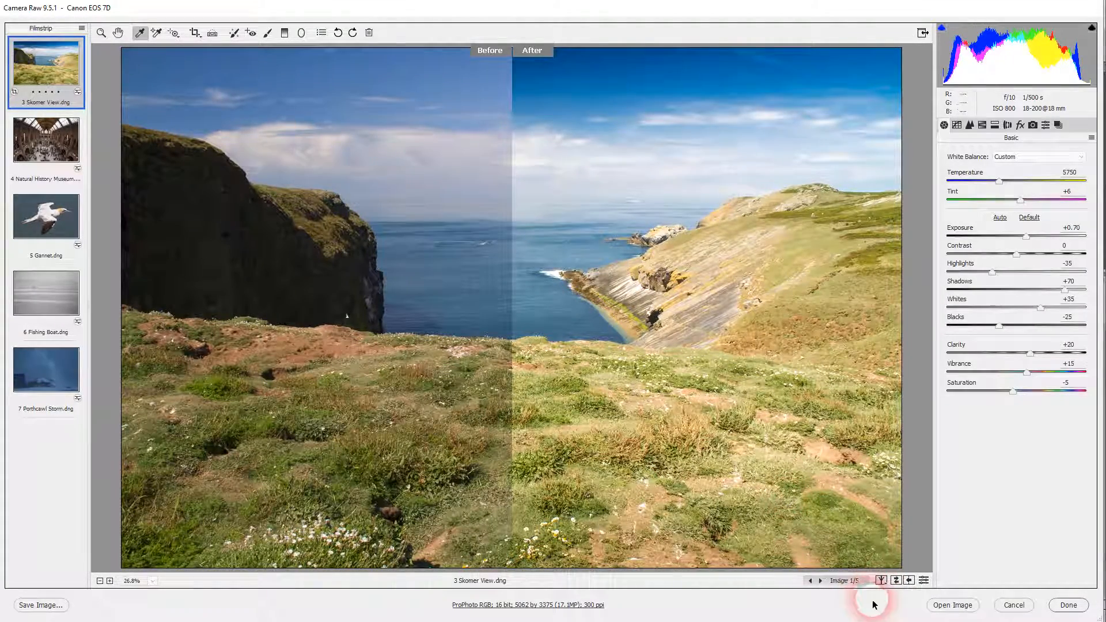
click(883, 581)
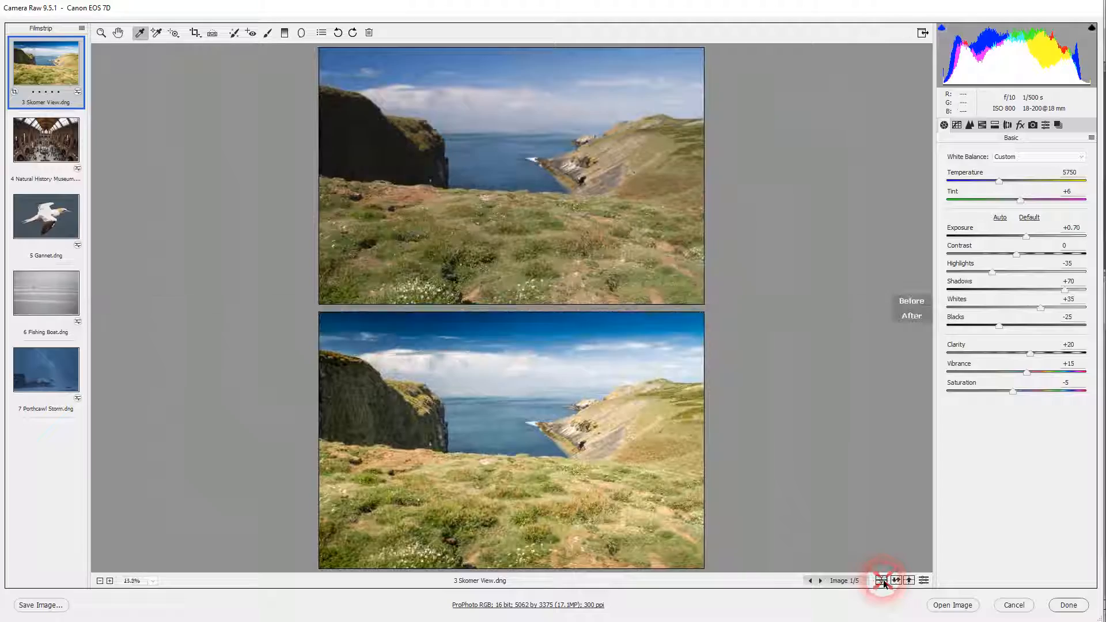
click(882, 581)
click(883, 581)
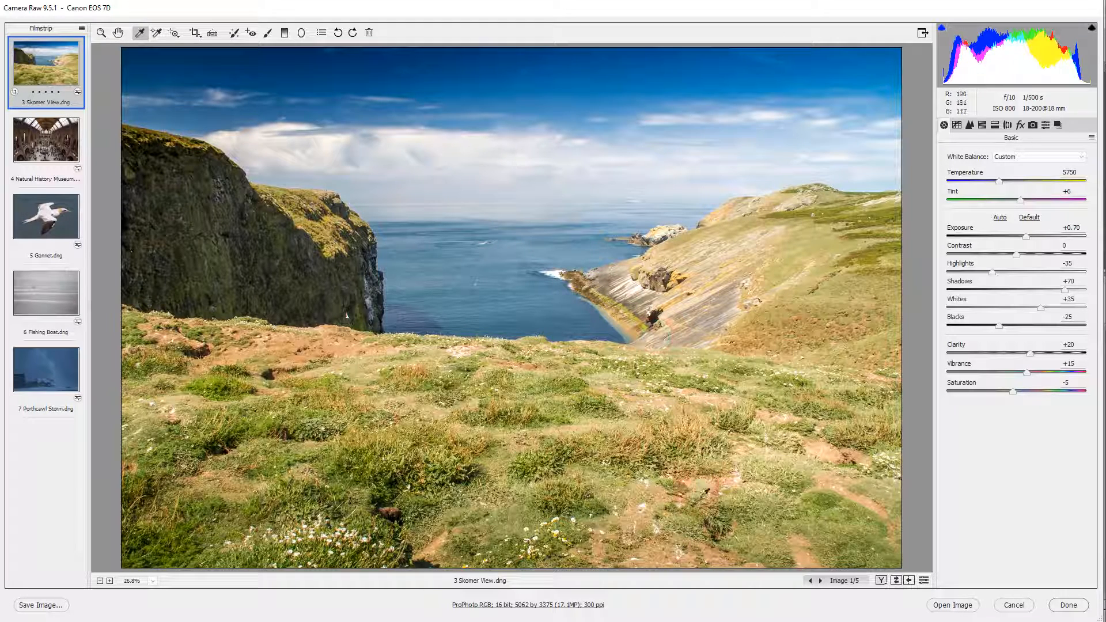
Step: Examine the Save Options and the available file formats for the image, and close them without saving
click(4, 611)
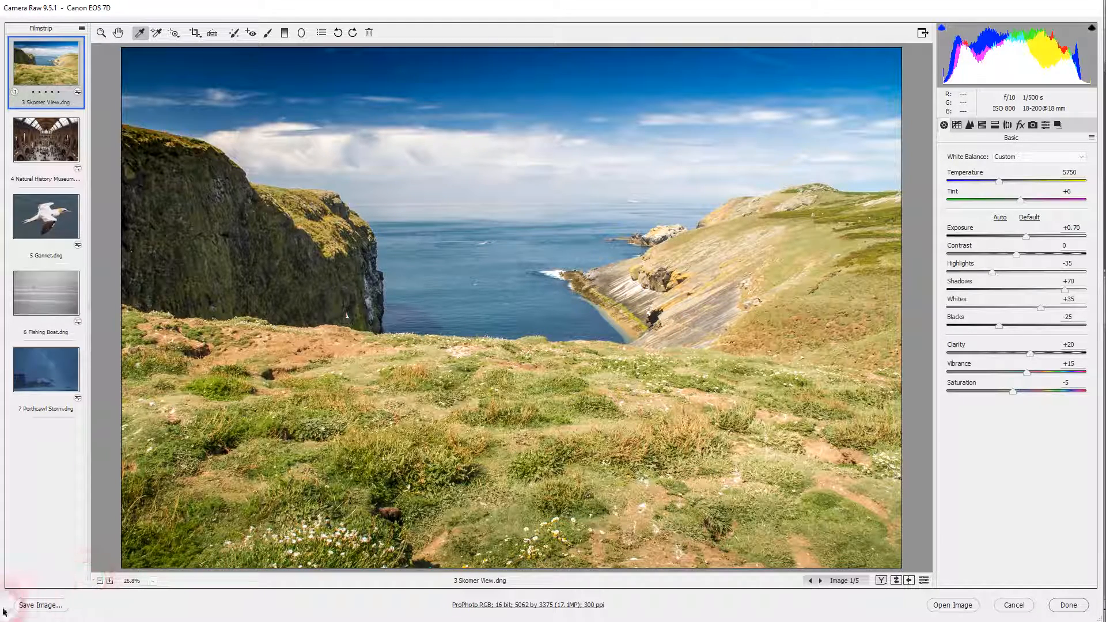
click(45, 606)
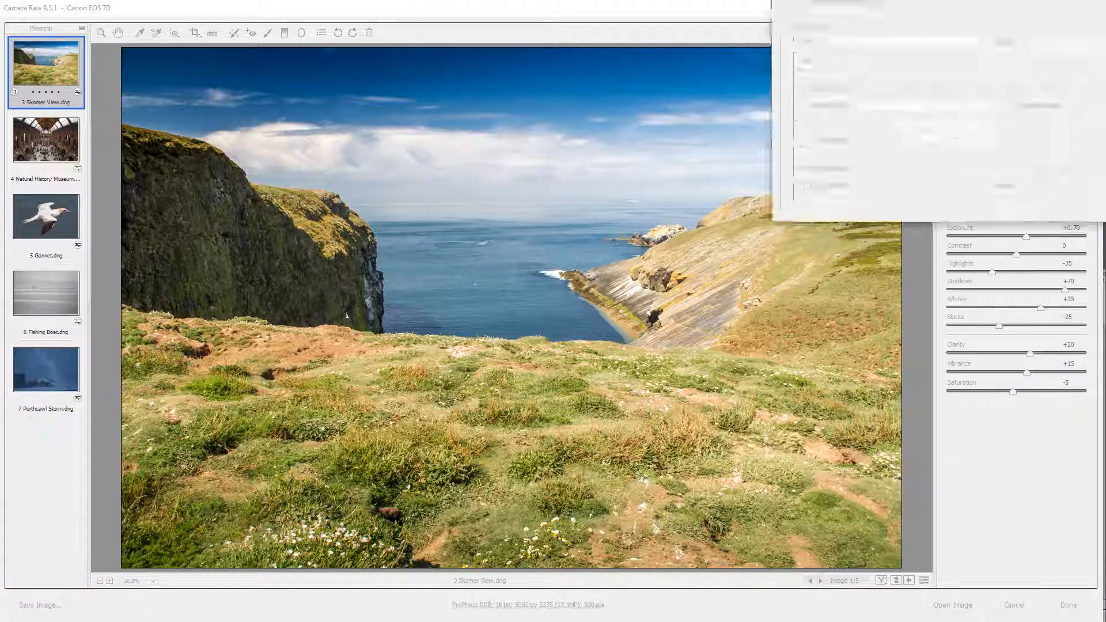
click(447, 31)
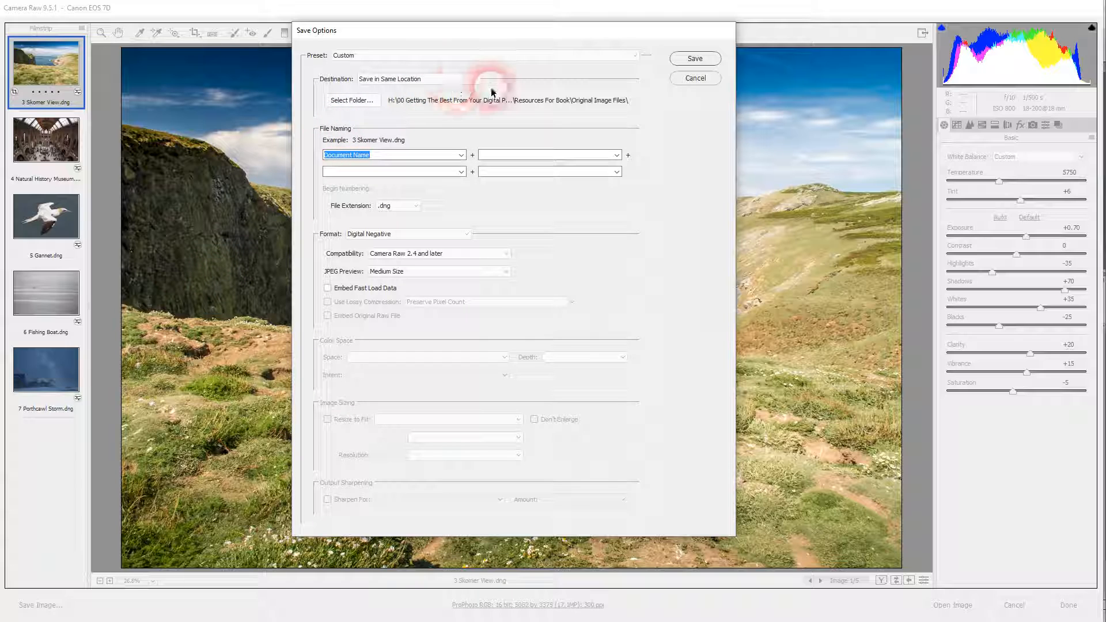
click(416, 237)
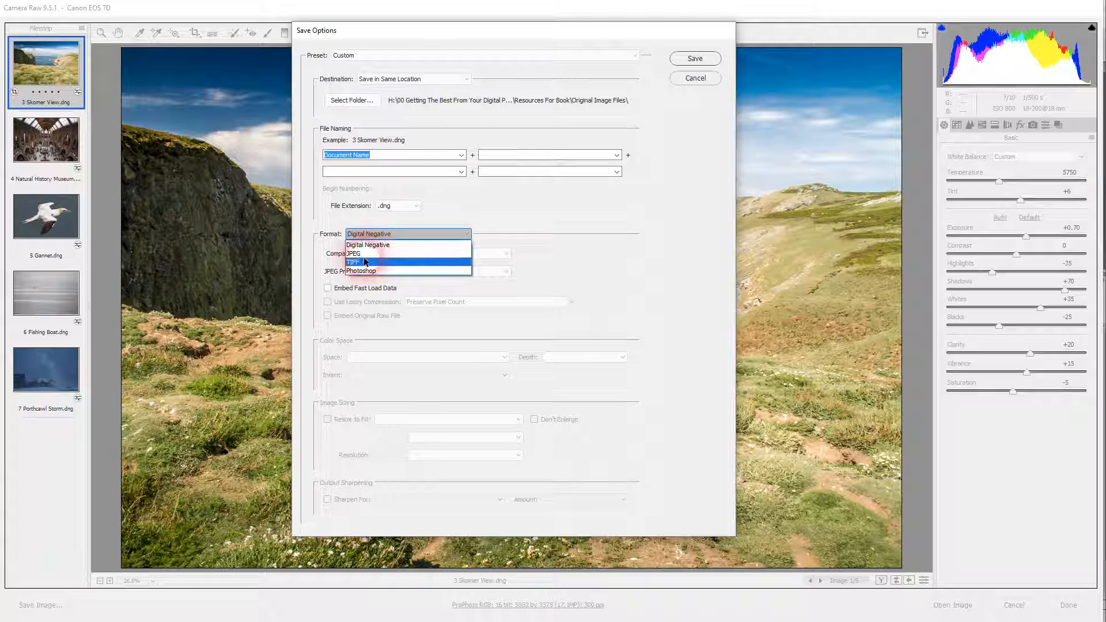
click(596, 241)
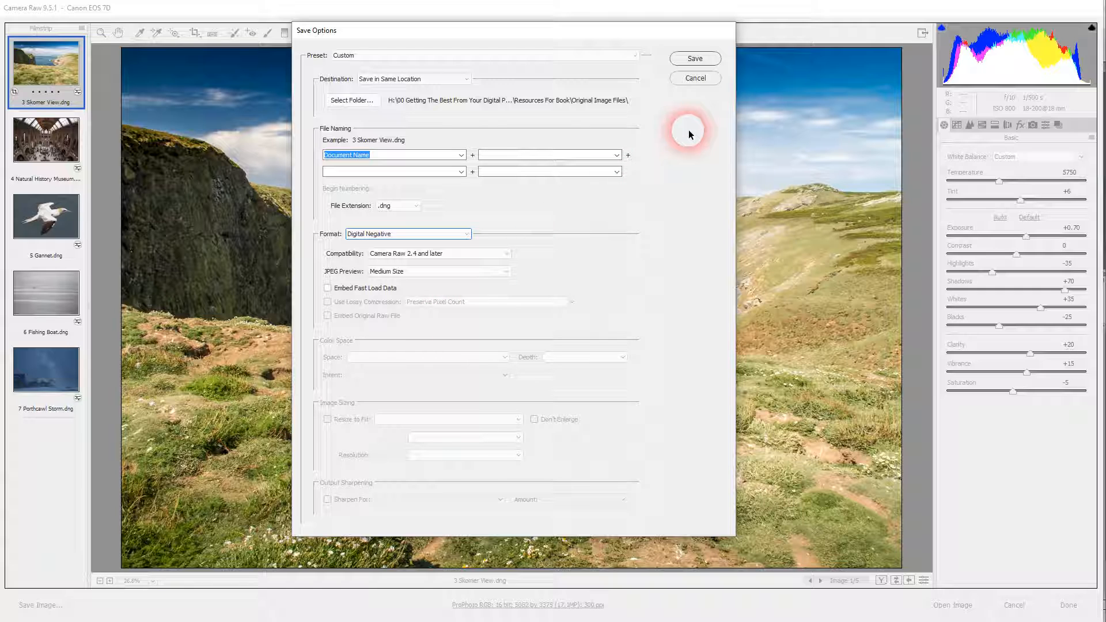
click(695, 78)
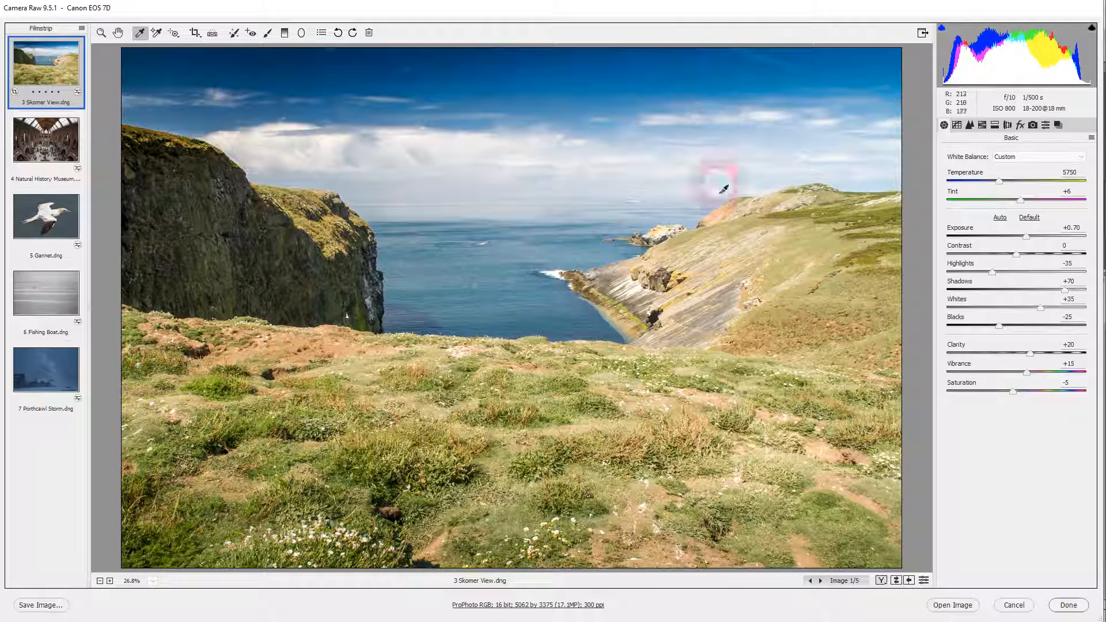